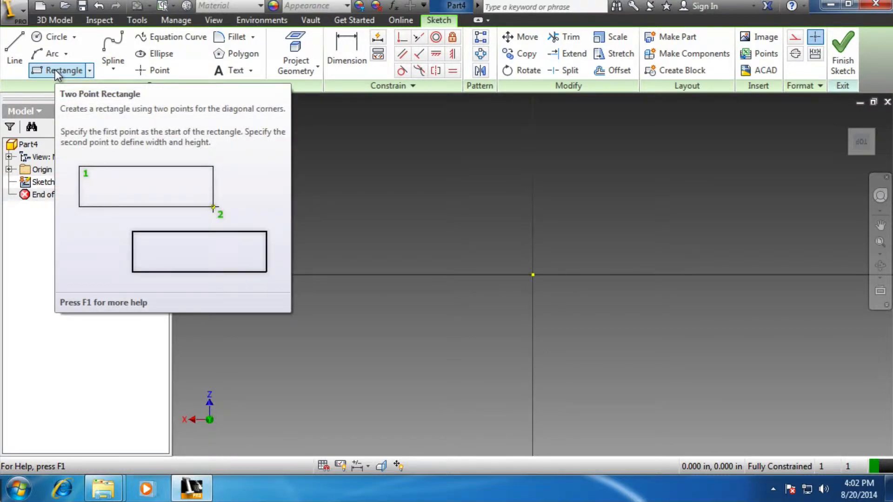
Sketch a two-point rectangle 6 in wide and 1.5 in high, starting at the origin and extending up and to the right
click(55, 70)
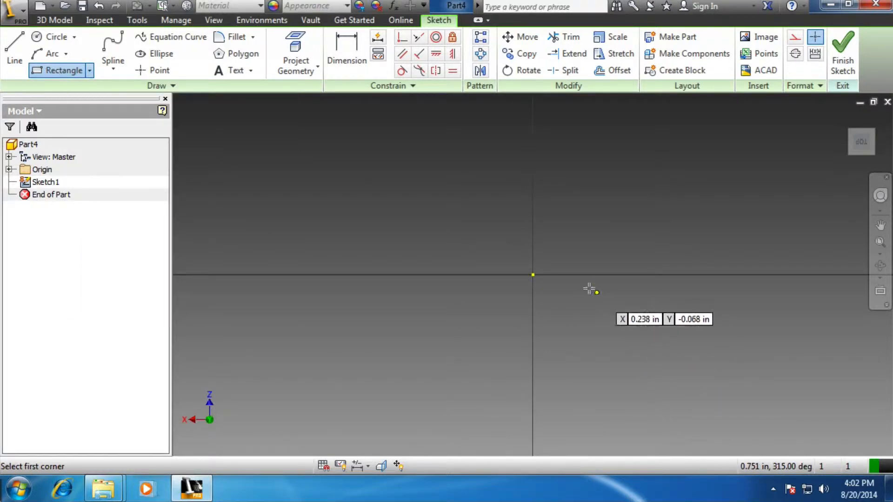
click(534, 275)
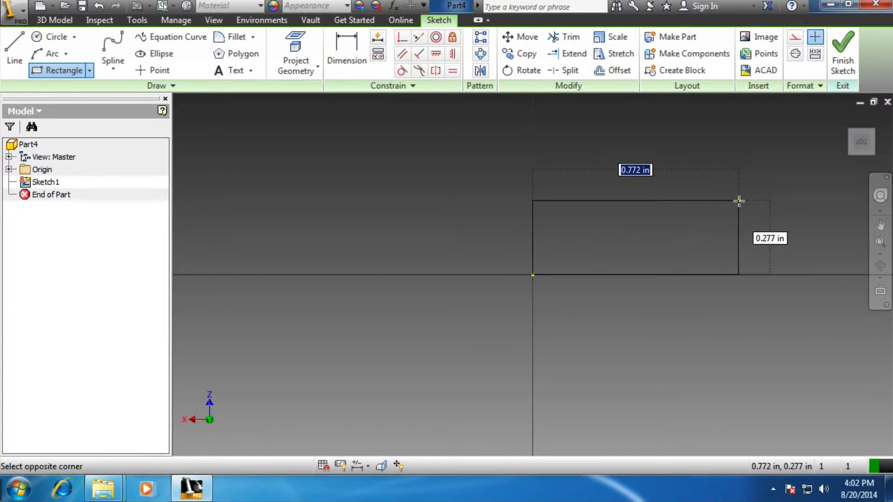
text(6)
key(Tab)
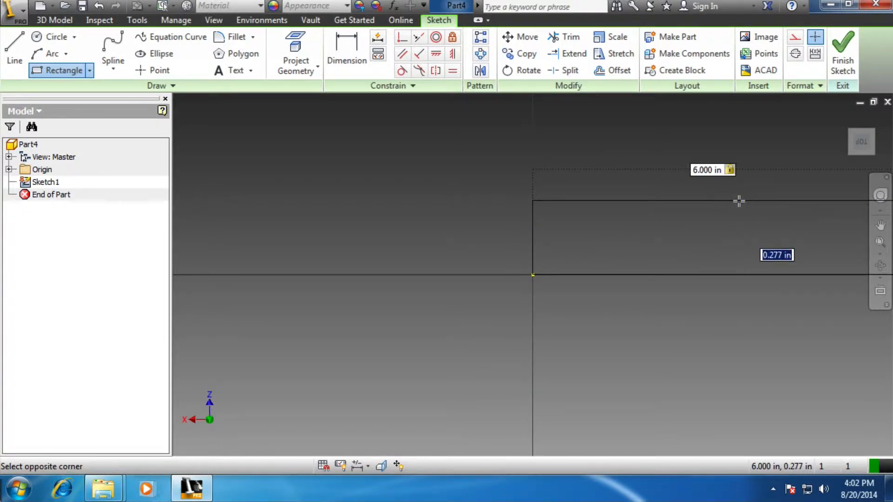
text(1.5)
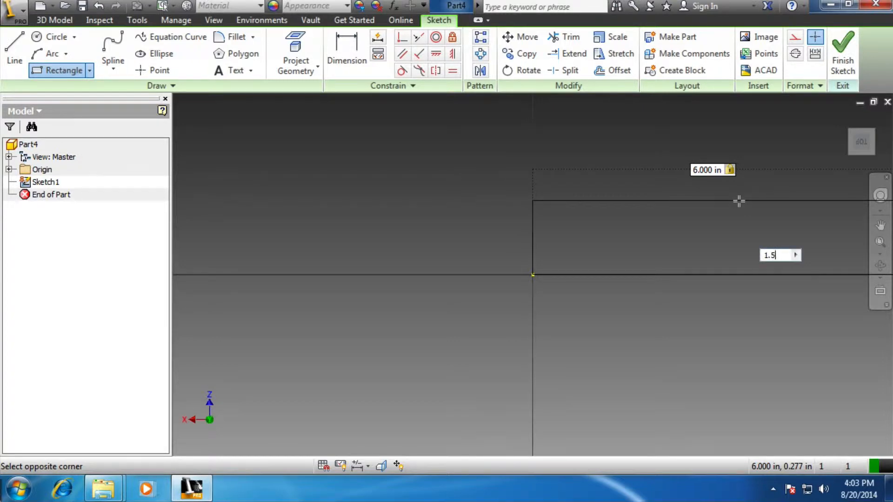
key(Return)
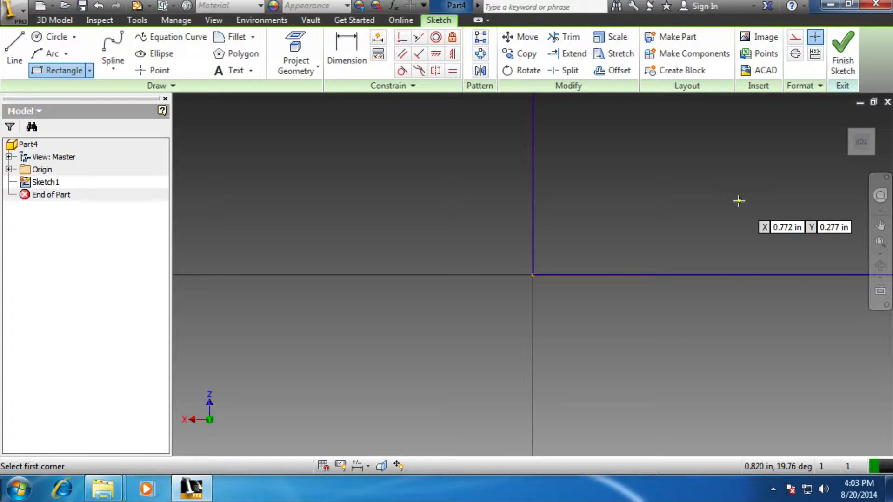
Draw a 0.3 in vertical line down from the rectangle's top edge, about 0.79 in from its left corner
click(880, 242)
scroll(649, 258, up, 2)
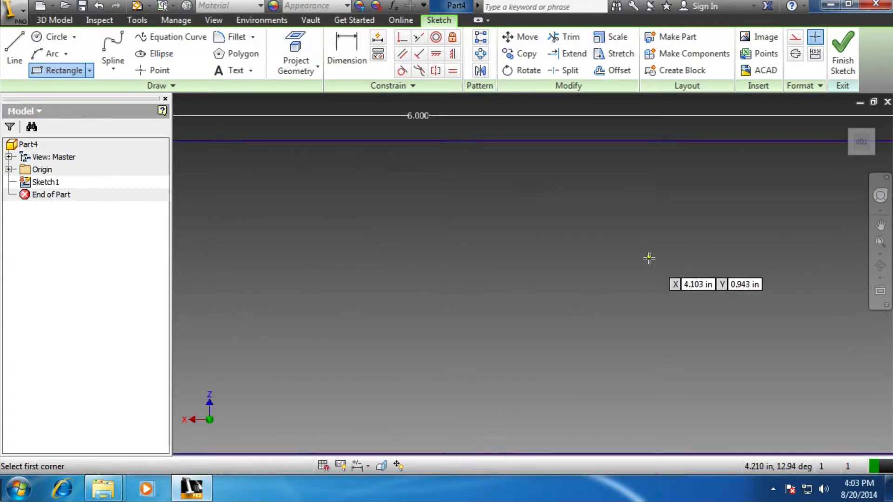
scroll(649, 258, down, 3)
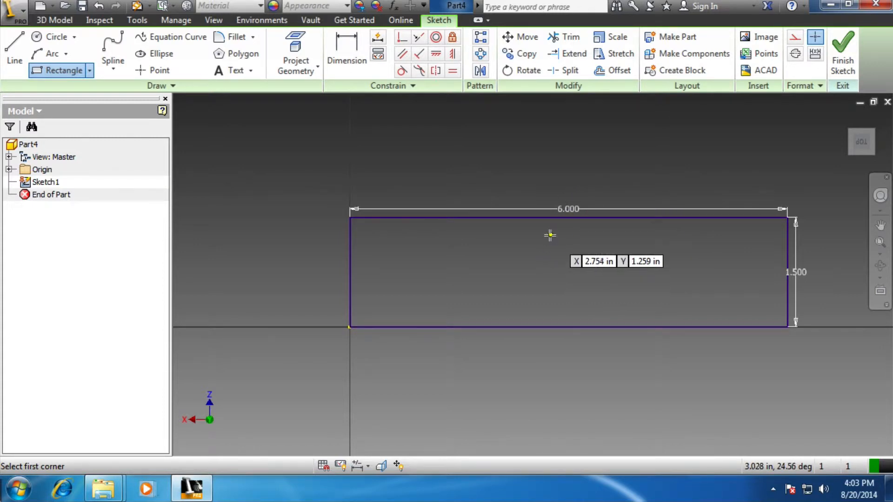
click(12, 47)
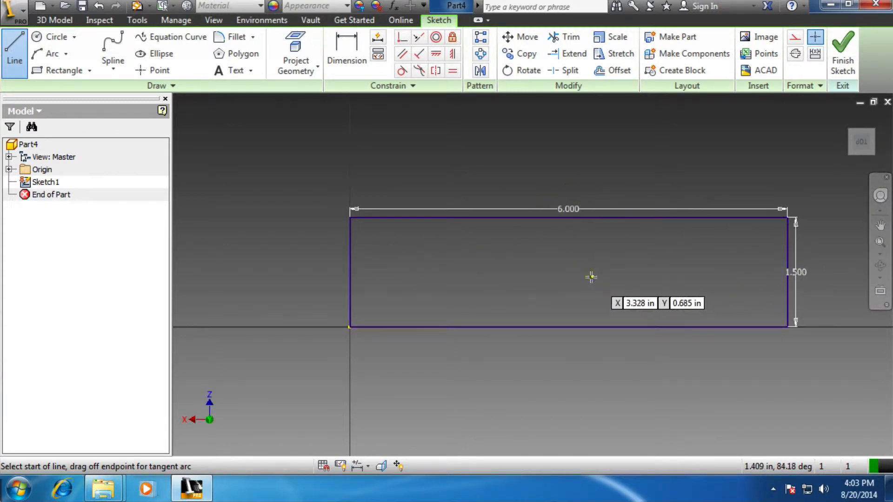
scroll(400, 235, down, 2)
scroll(406, 227, up, 5)
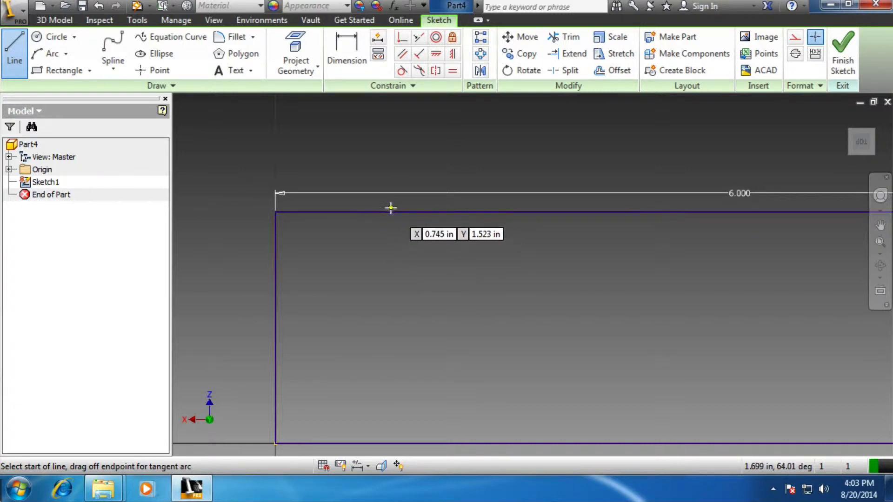
scroll(391, 212, up, 6)
scroll(392, 212, down, 11)
scroll(391, 212, up, 3)
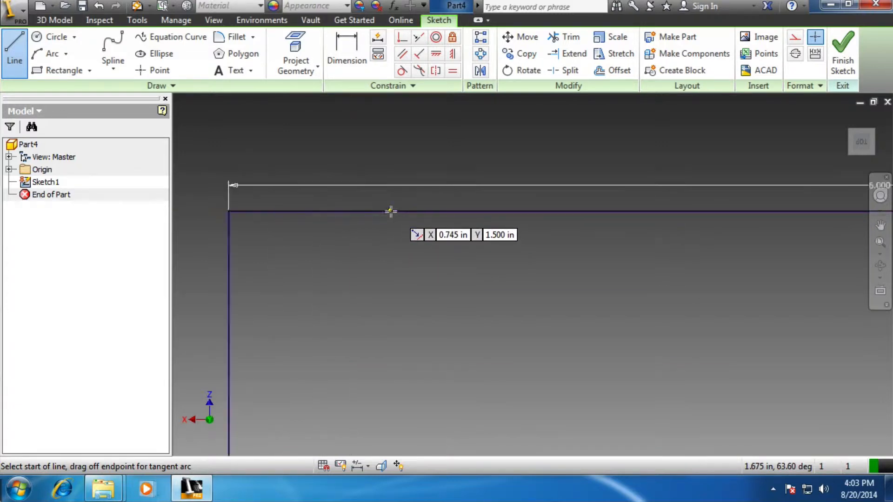
click(401, 212)
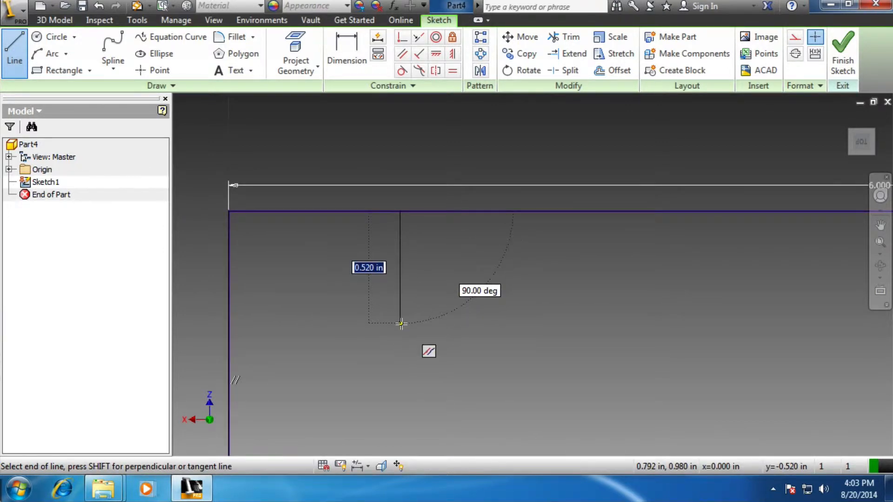
text(.3)
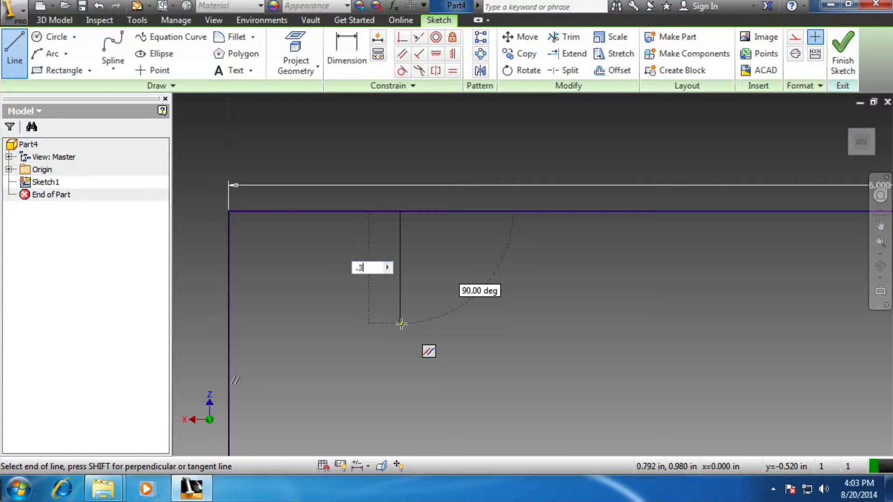
key(Return)
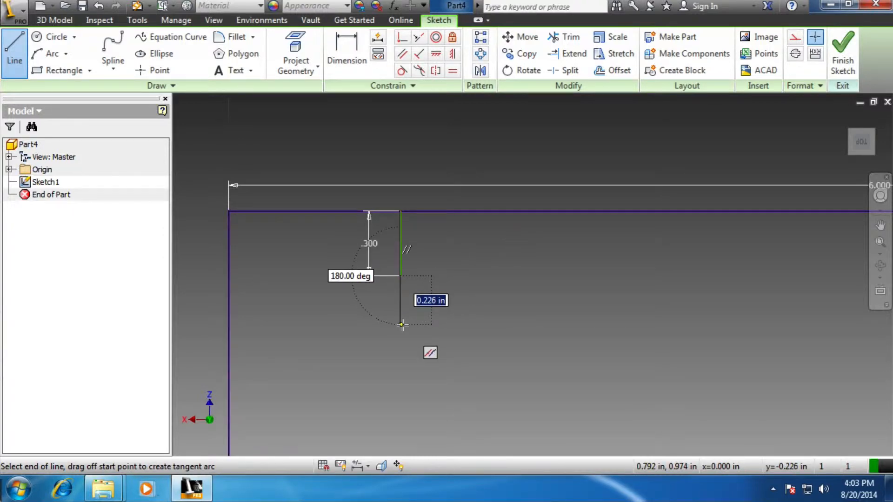
key(Escape)
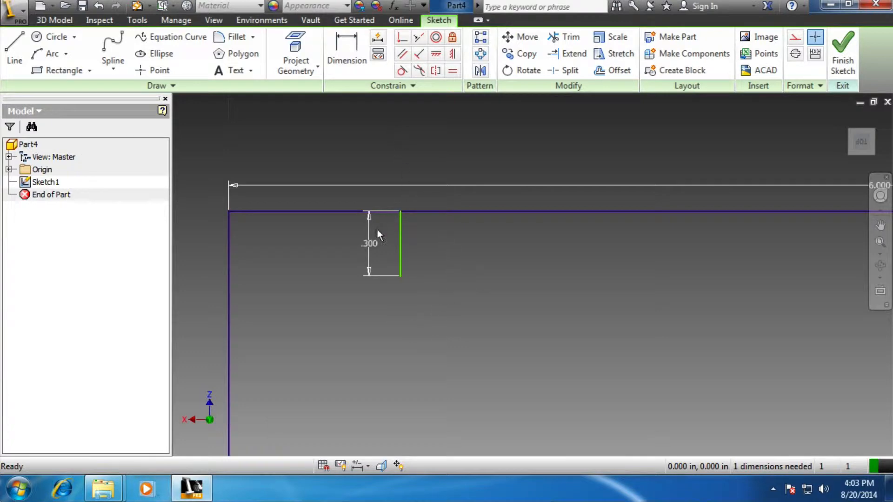
Dimension the short line 1 in from the rectangle's top-left corner, and reposition its length dimension to the line's right side
click(356, 52)
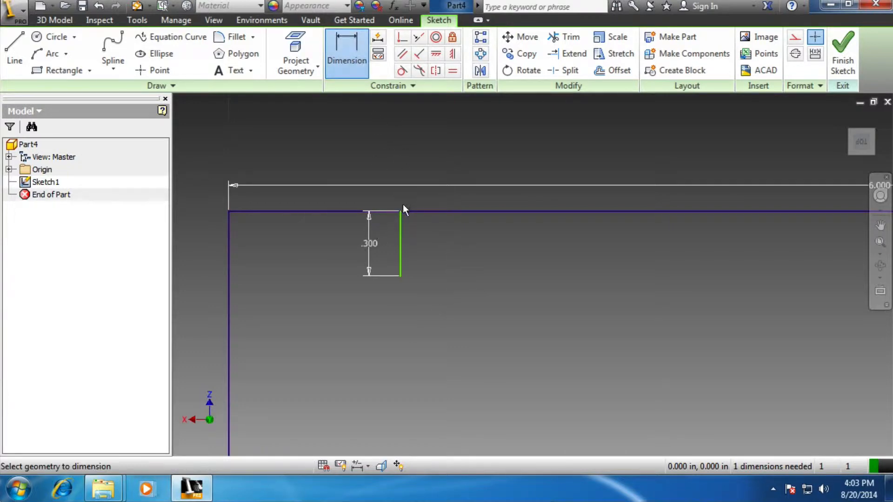
click(401, 211)
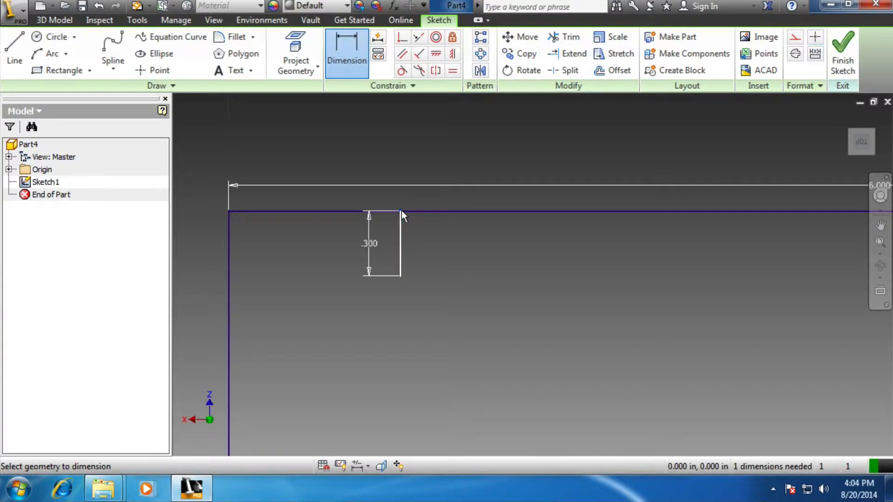
click(230, 211)
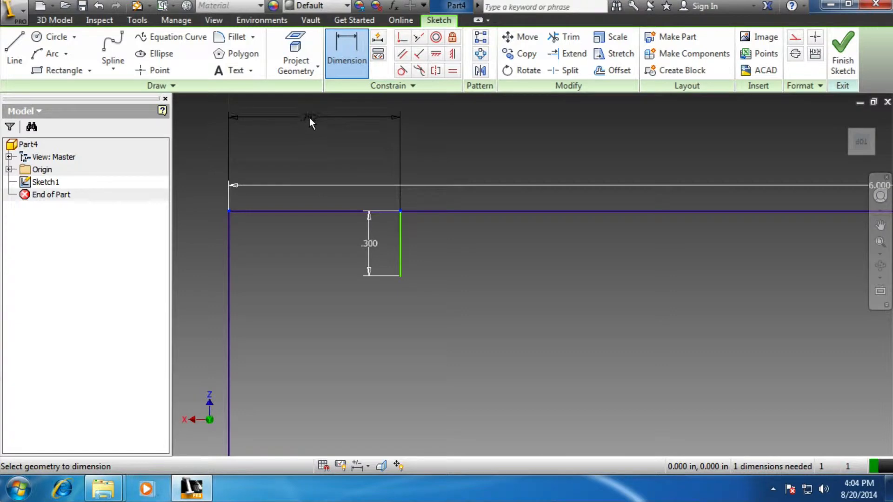
click(312, 116)
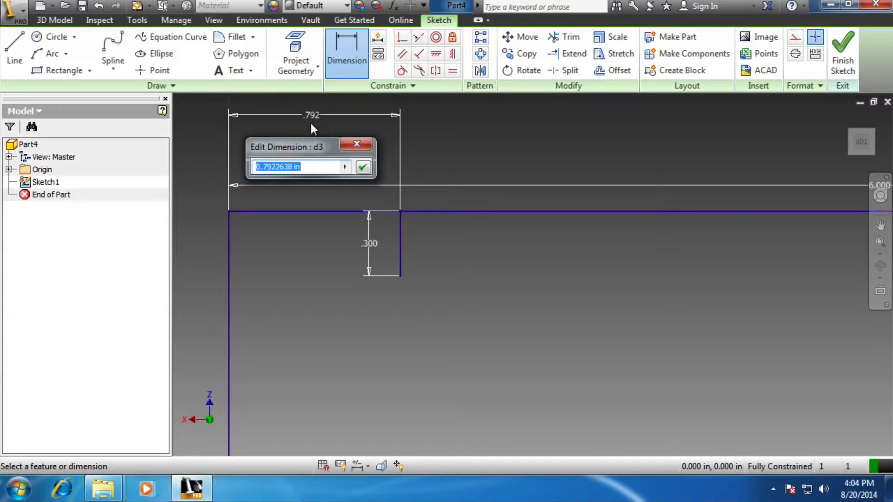
text(1)
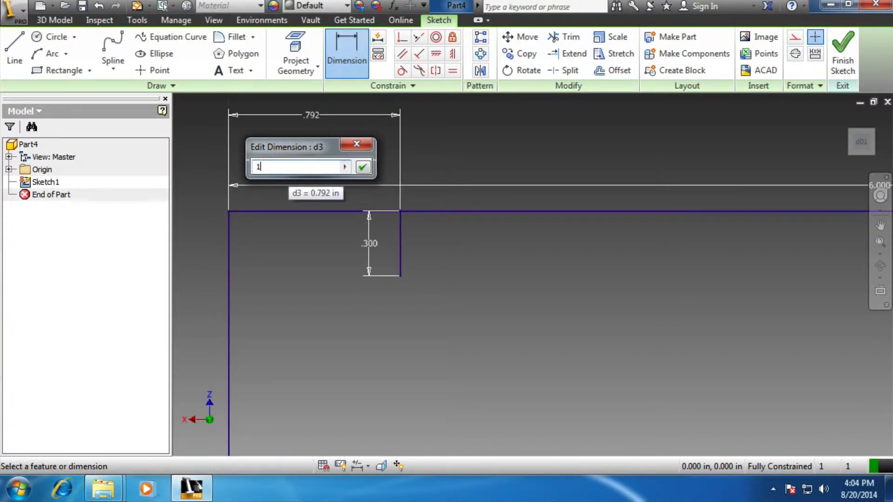
key(Return)
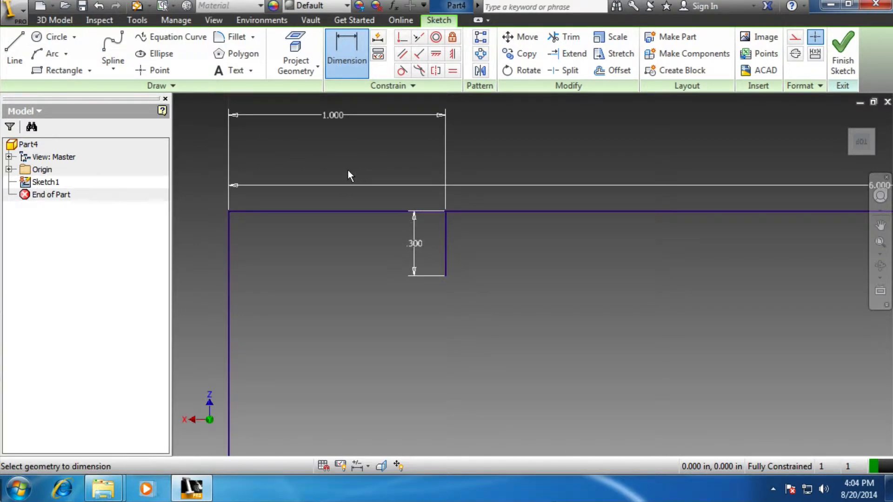
key(Escape)
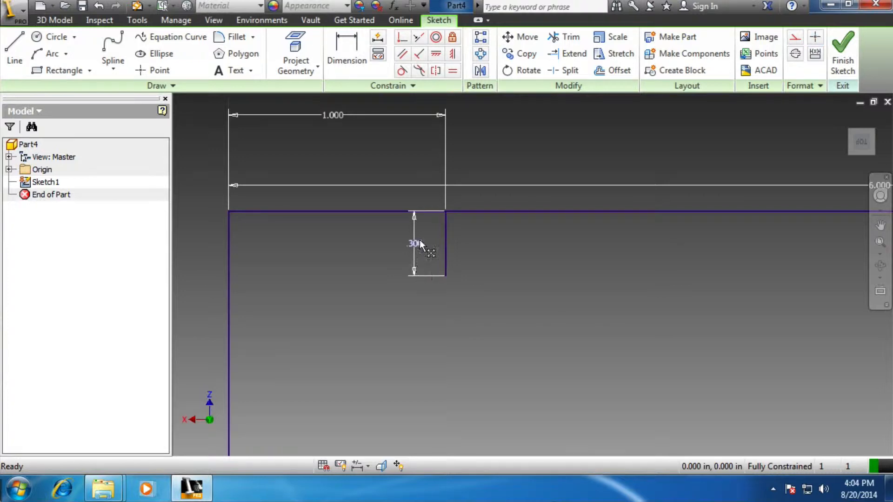
drag(417, 244, 468, 242)
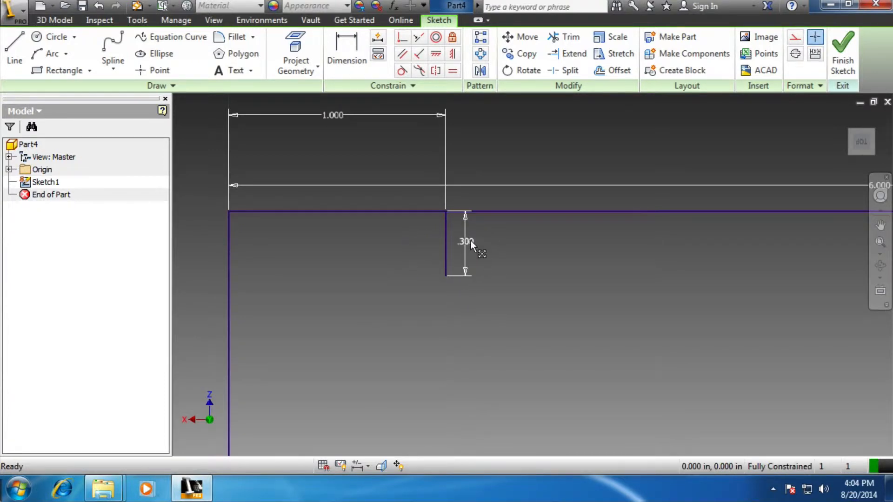
mouse_move(339, 116)
mouse_down()
mouse_move(340, 146)
mouse_move(336, 118)
mouse_up()
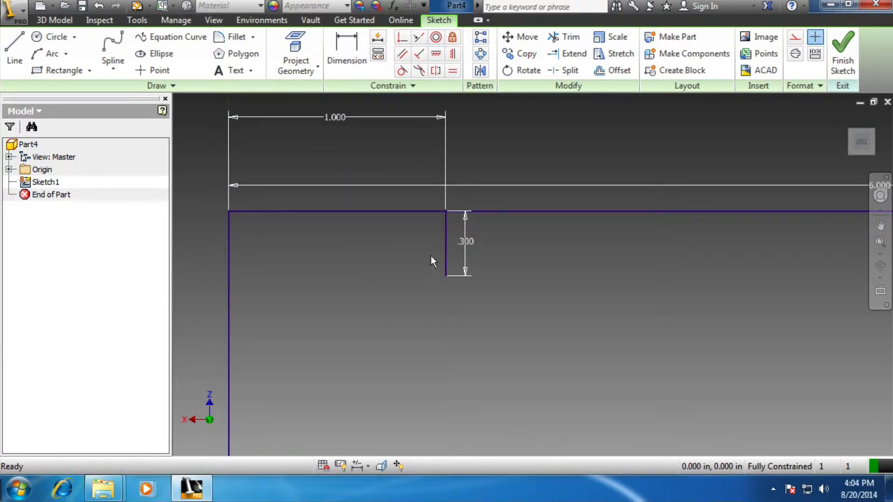
Draw a 0.25 in vertical line down from the rectangle's top edge, about 0.42 in from its left corner
scroll(335, 262, up, 1)
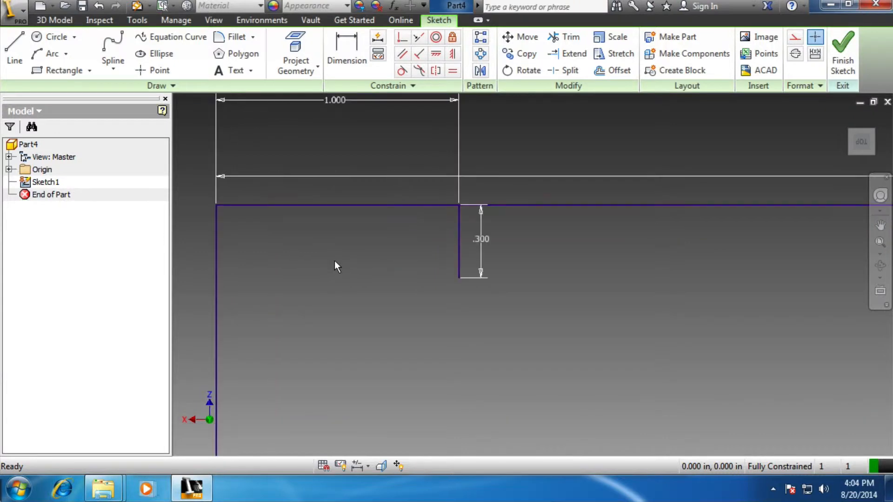
scroll(479, 255, down, 5)
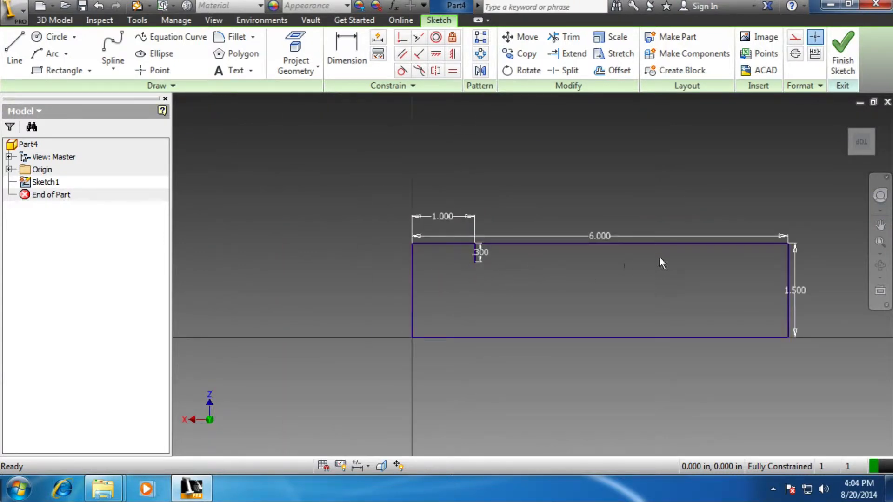
scroll(705, 257, up, 4)
scroll(298, 255, down, 7)
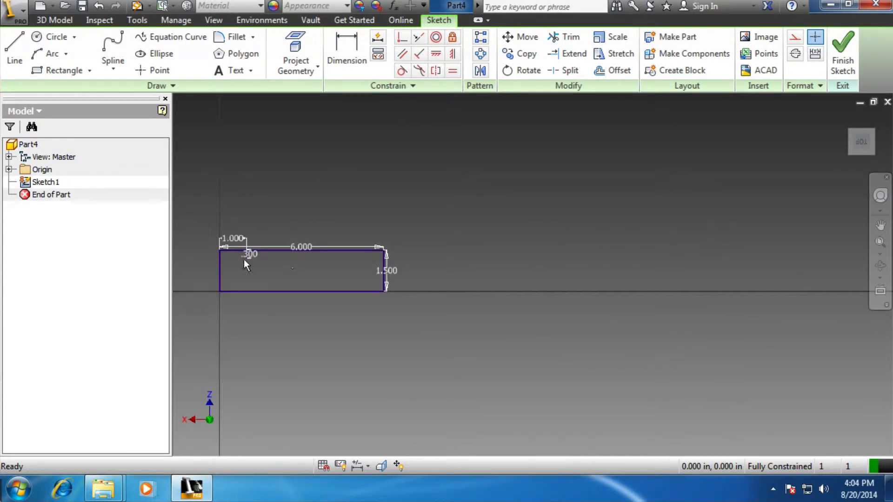
click(879, 240)
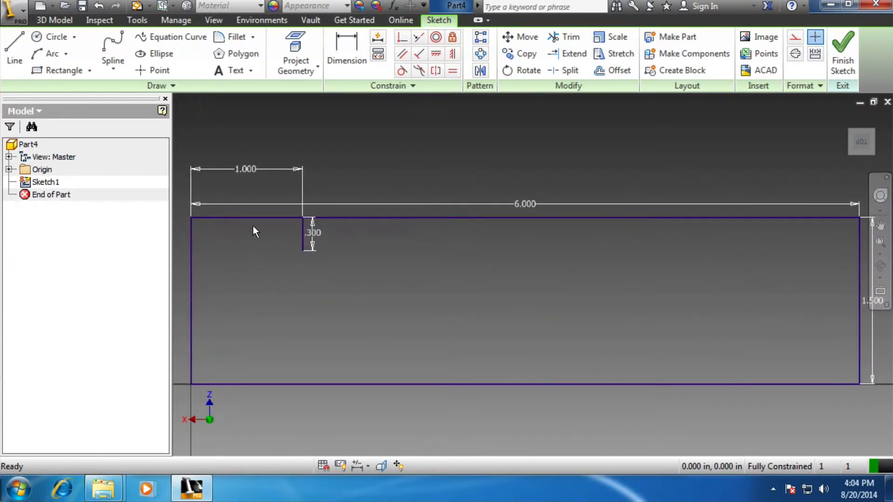
scroll(212, 242, down, 2)
scroll(213, 240, up, 5)
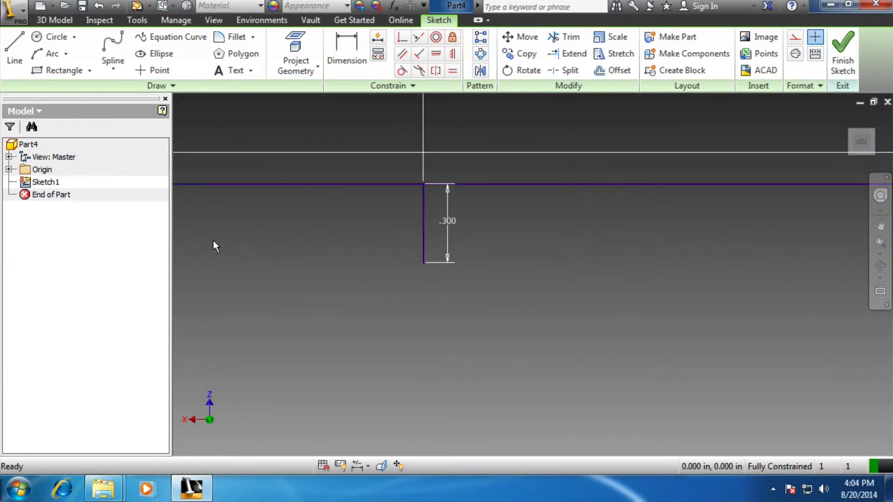
scroll(213, 241, down, 5)
scroll(199, 241, up, 6)
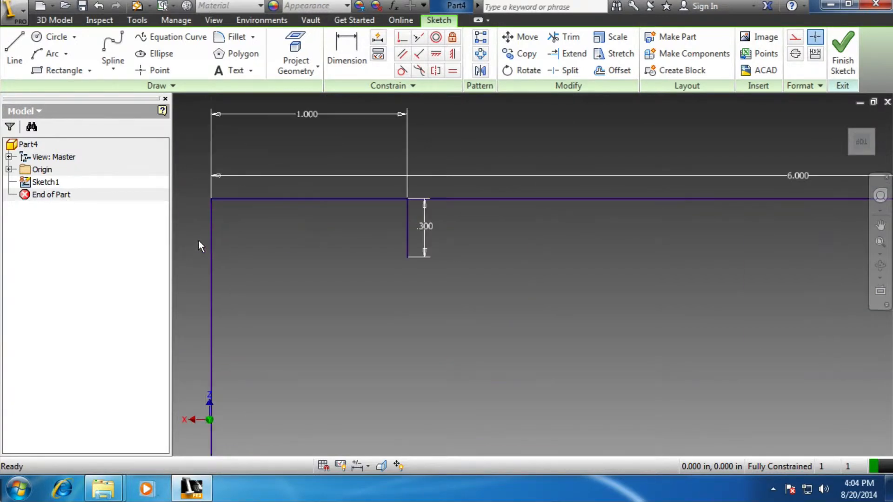
click(880, 225)
drag(696, 242, 693, 358)
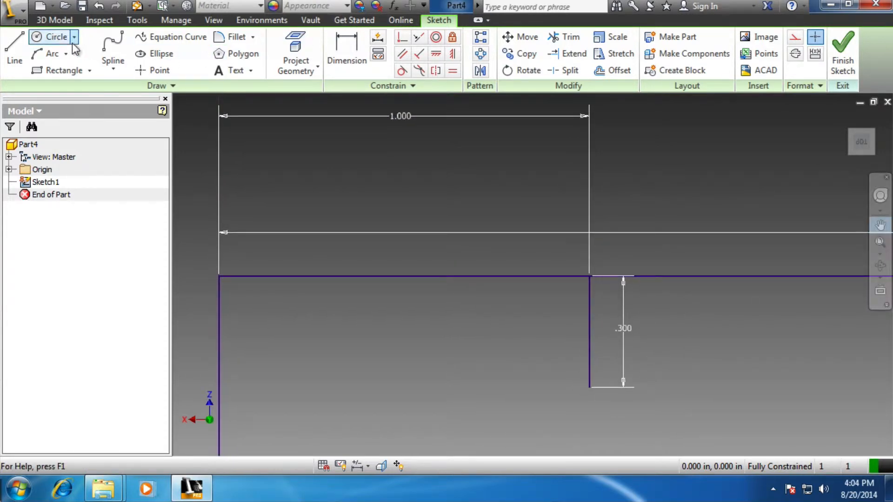
click(9, 49)
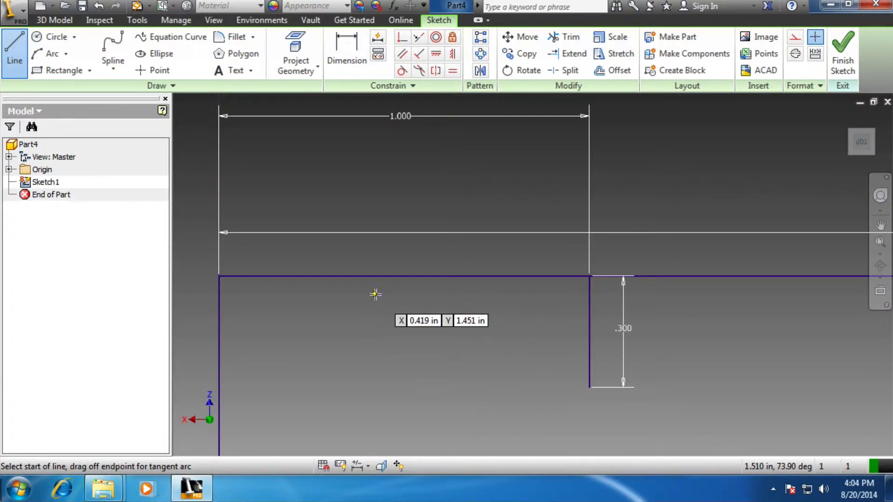
click(376, 277)
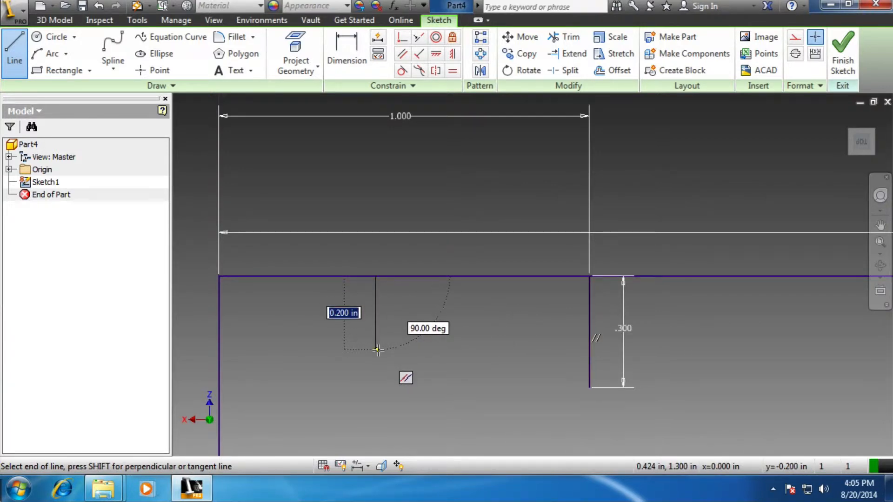
text(.2)
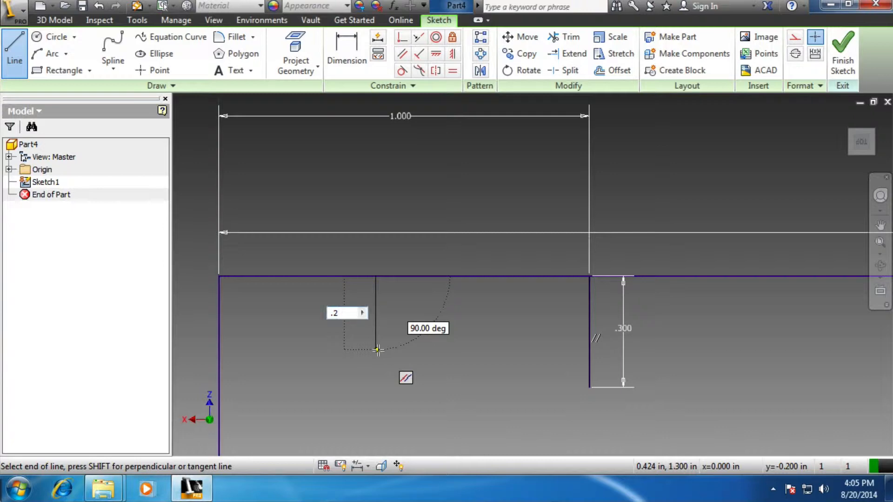
text(5)
key(Return)
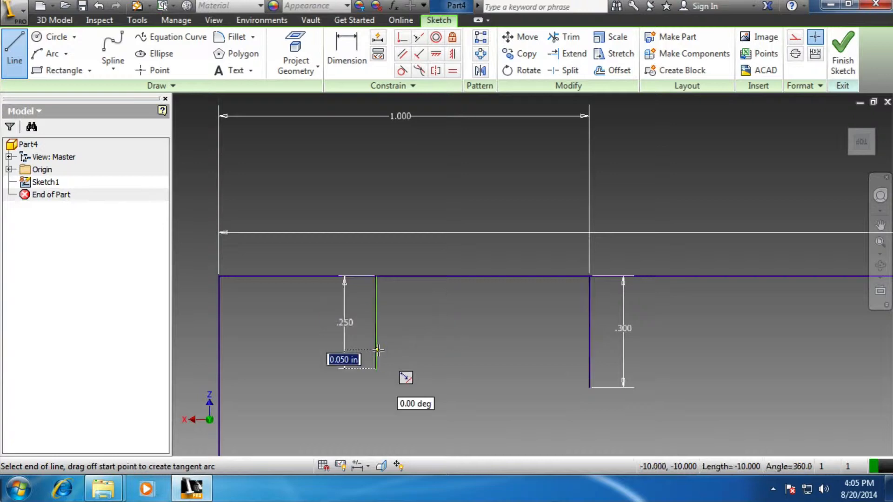
key(Escape)
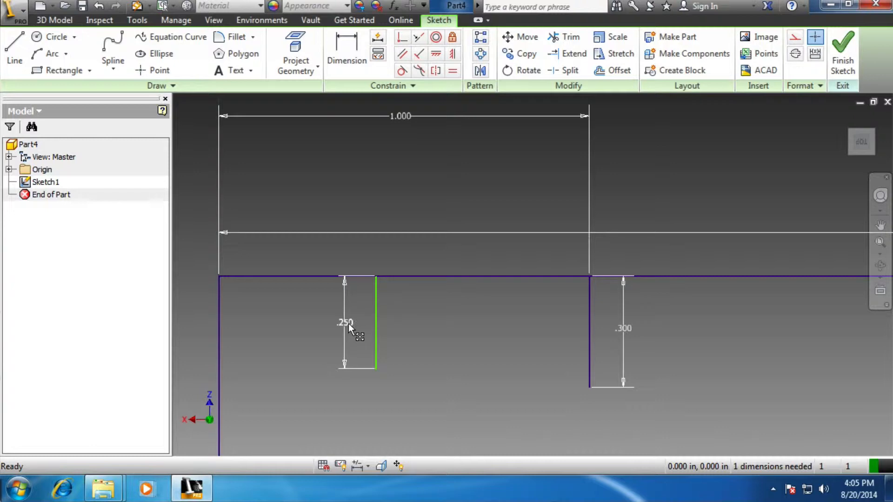
Reposition the 0.25 in line's length dimension to its right side, and dimension the line 1/2 in from the rectangle's top-left corner
drag(343, 325, 395, 326)
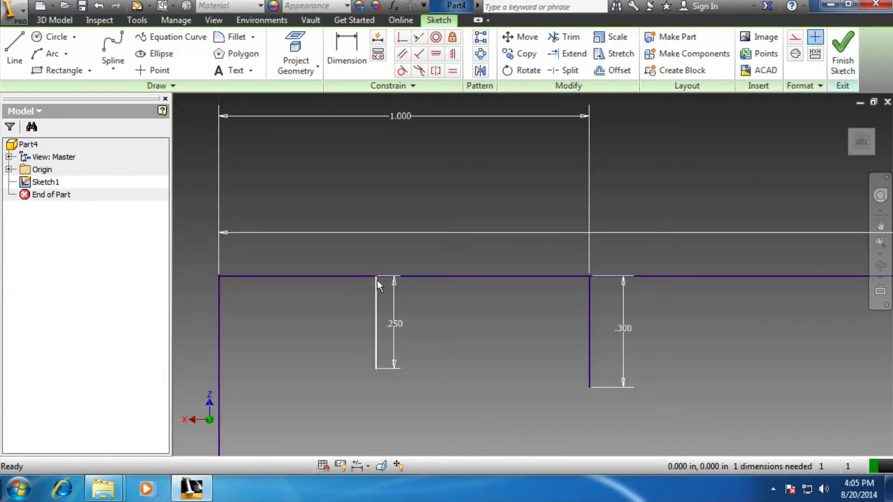
click(354, 51)
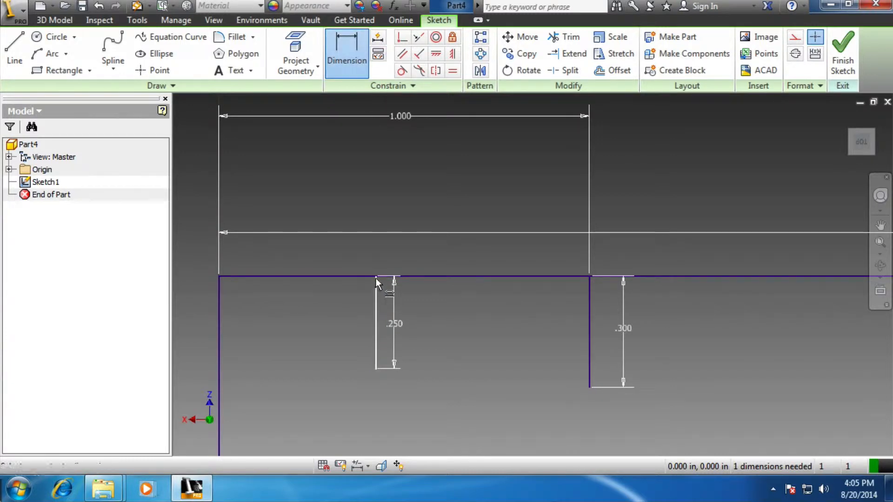
click(220, 276)
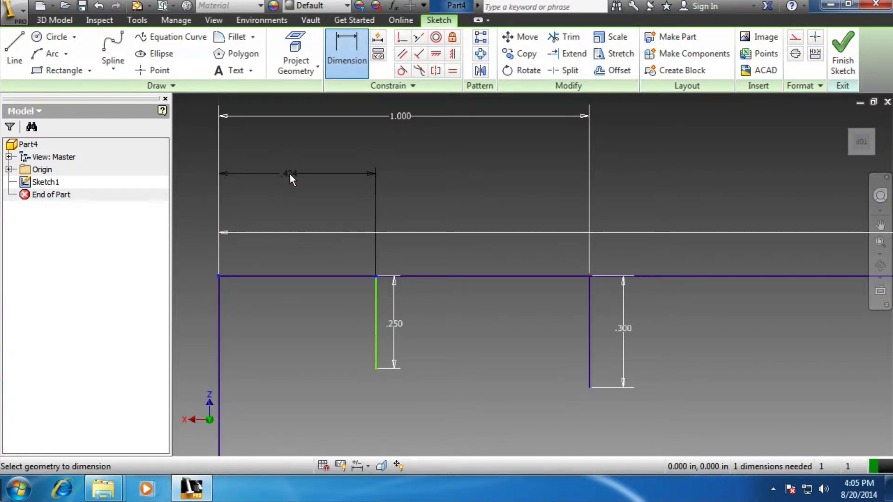
click(289, 174)
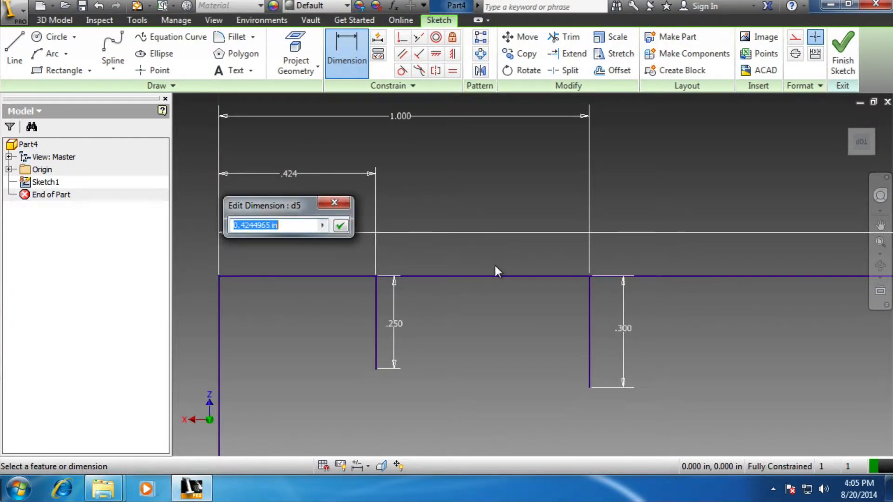
text(1/2)
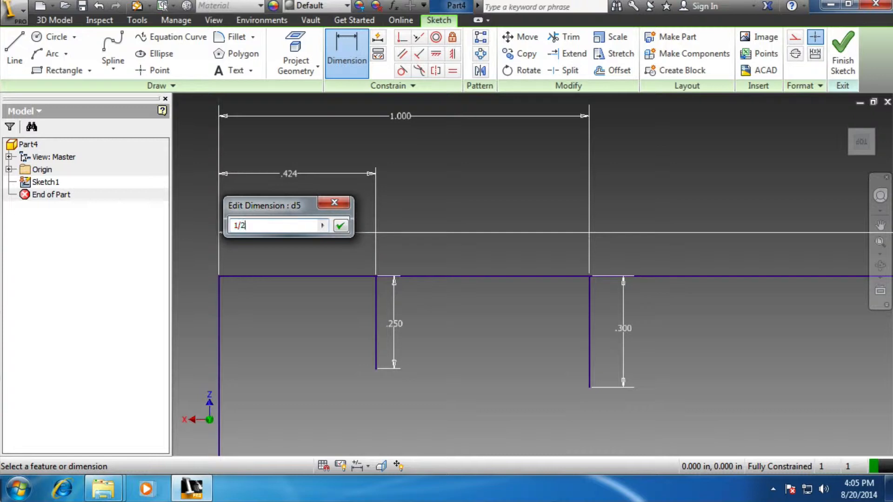
key(Return)
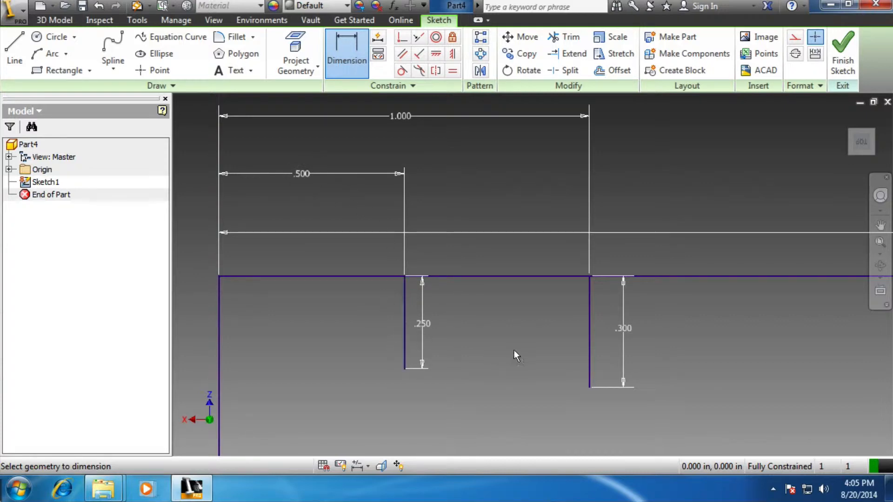
click(480, 37)
click(404, 313)
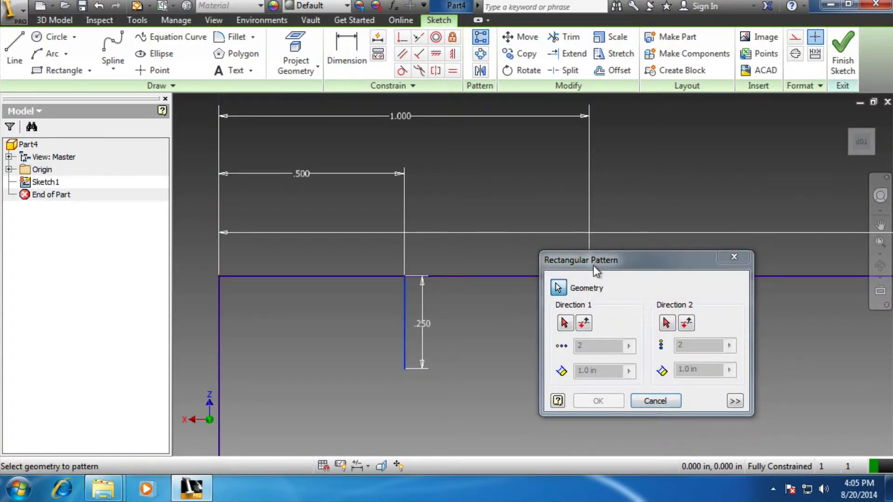
mouse_move(622, 265)
mouse_down()
mouse_move(549, 228)
mouse_move(142, 145)
mouse_up()
click(85, 204)
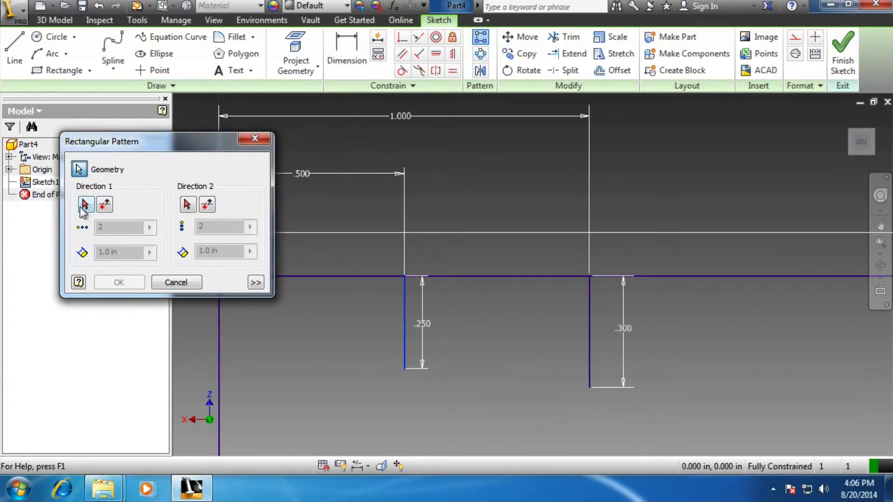
click(484, 276)
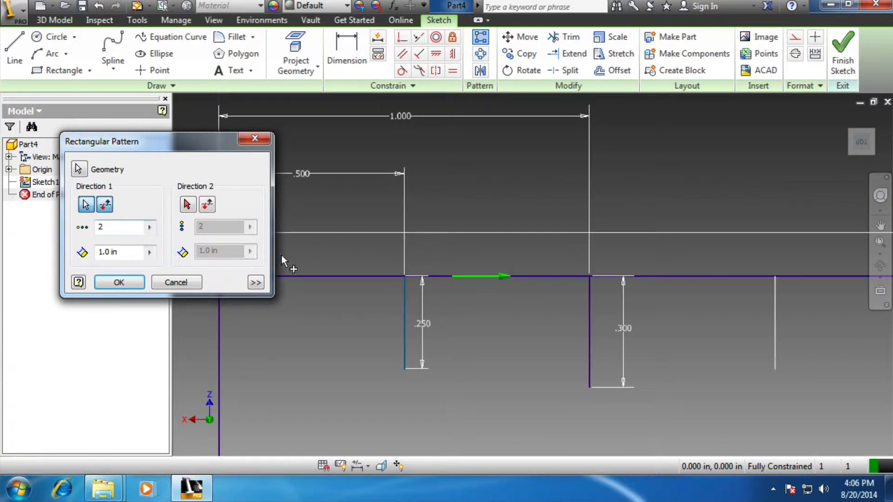
drag(126, 254, 98, 251)
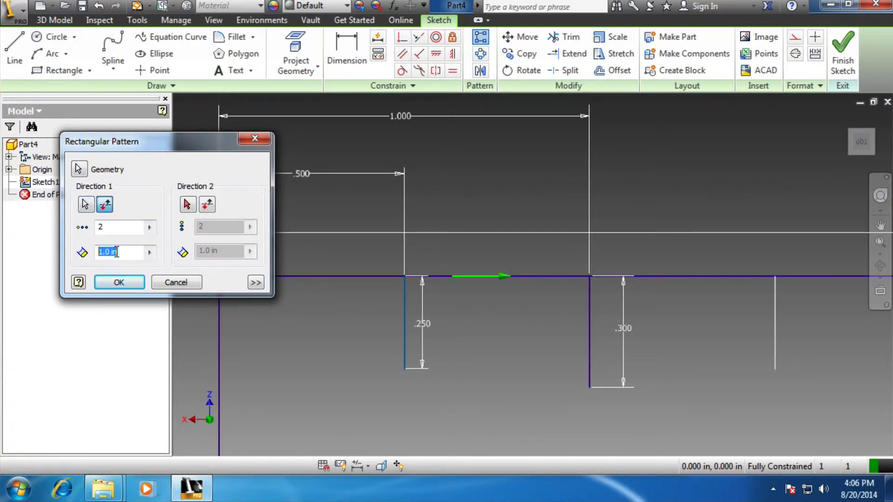
text(.5)
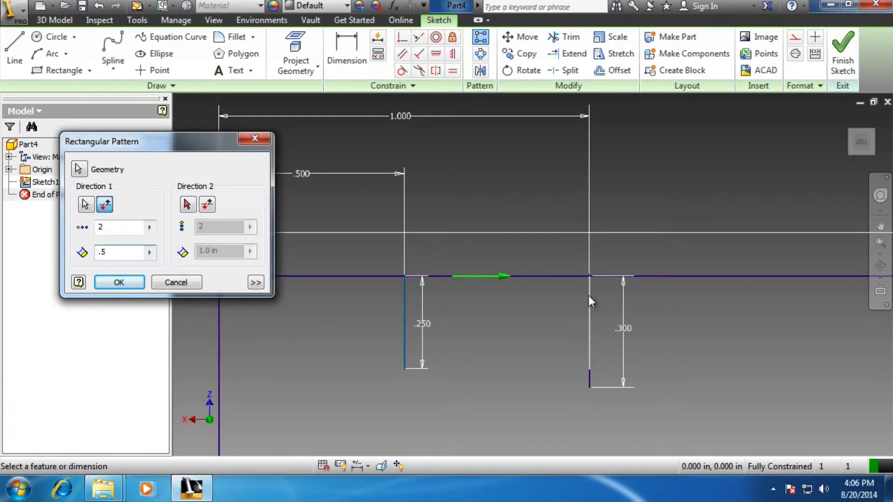
click(178, 282)
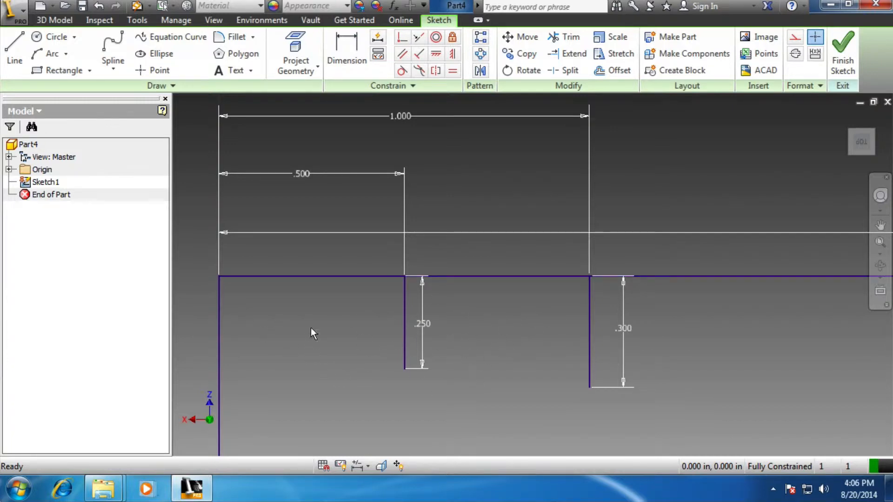
Draw a 0.2 in vertical line down from the rectangle's top edge, about 0.22 in from its left corner
click(17, 47)
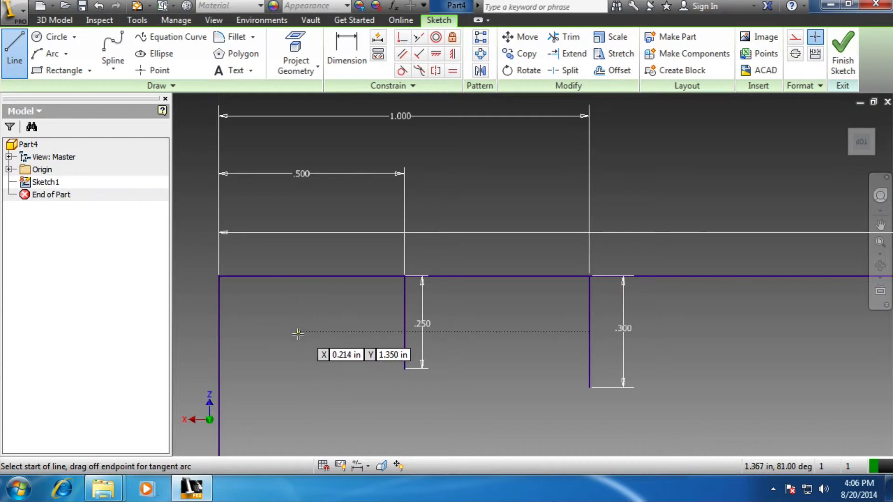
click(299, 277)
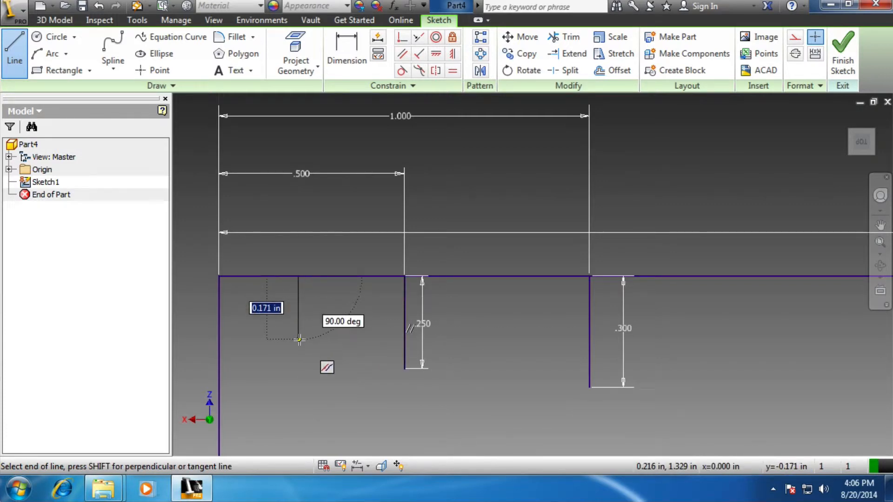
text(.2.)
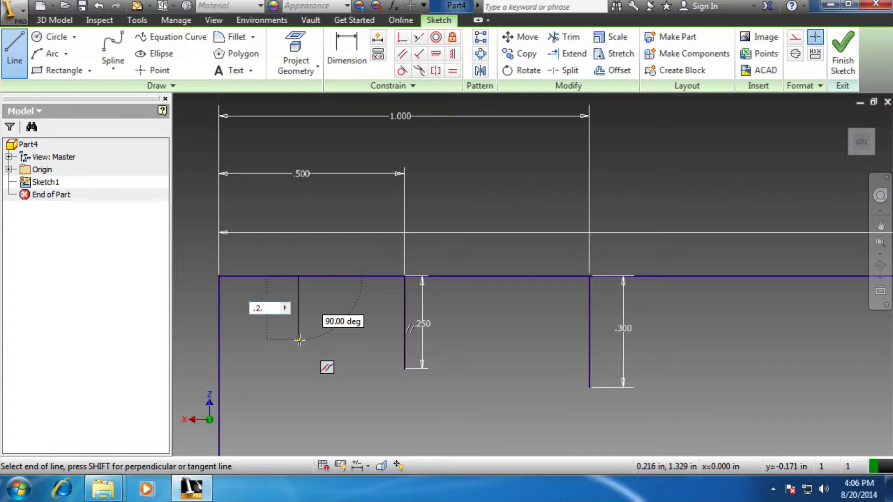
key(BackSpace)
key(Return)
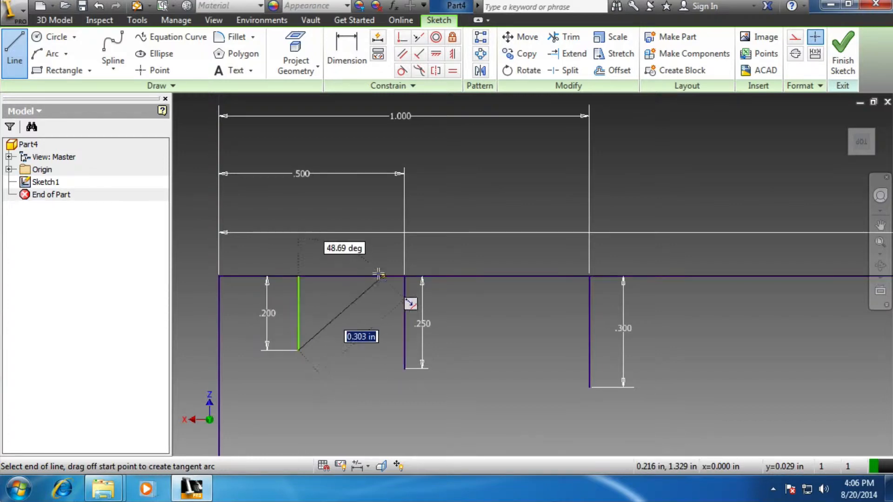
key(Escape)
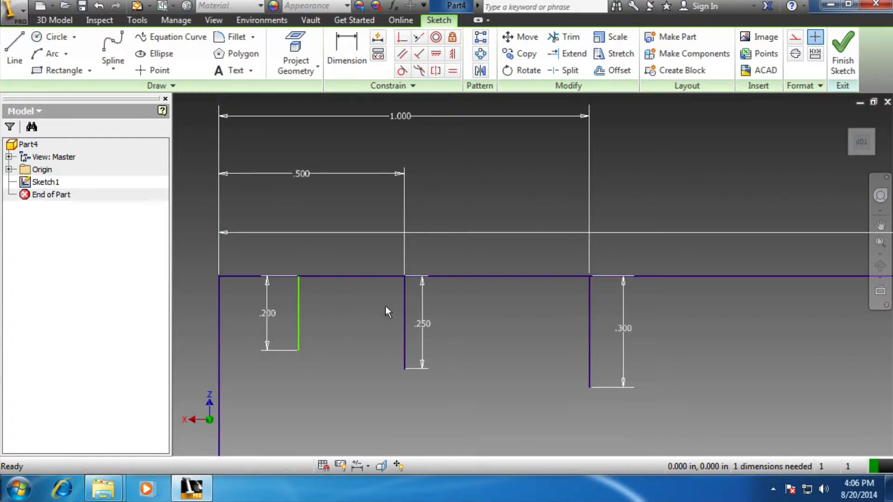
Dimension the 0.2 in line 1/4 in from the rectangle's top-left corner
click(347, 53)
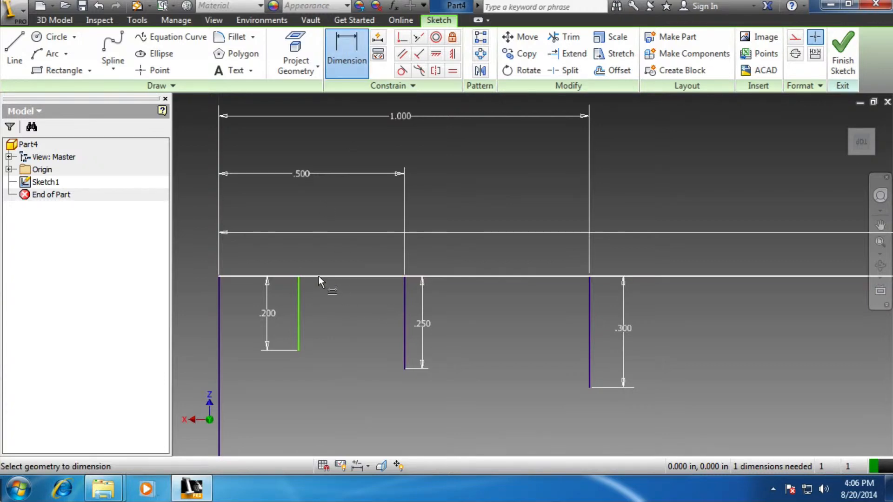
click(219, 276)
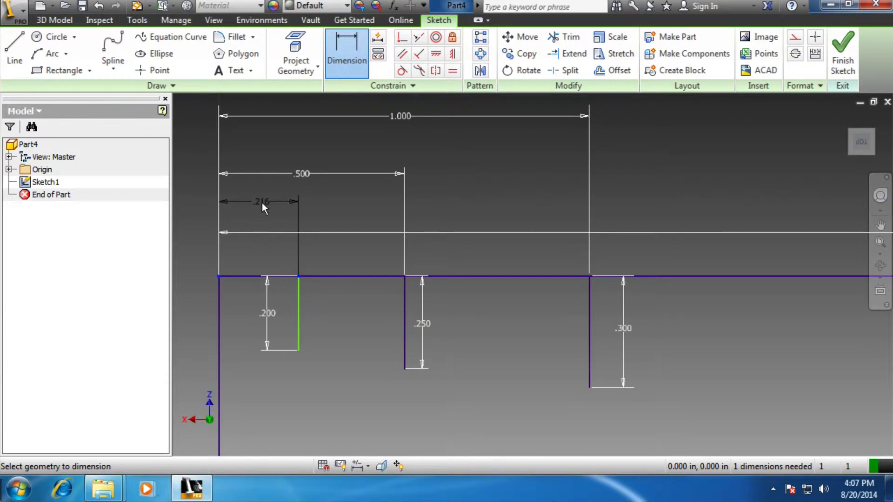
click(259, 205)
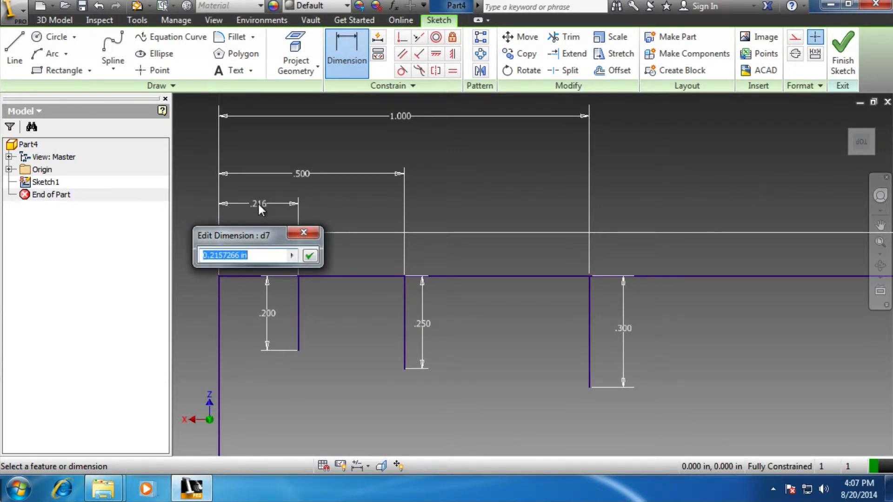
text(1/4)
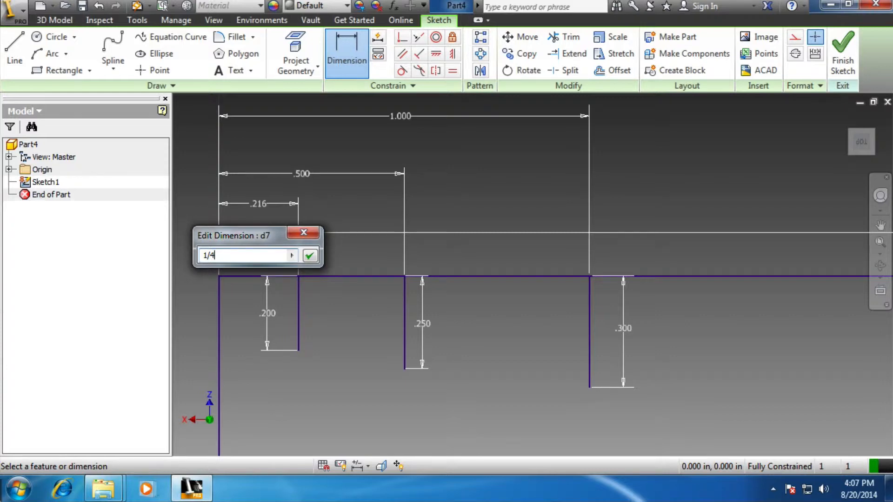
key(Return)
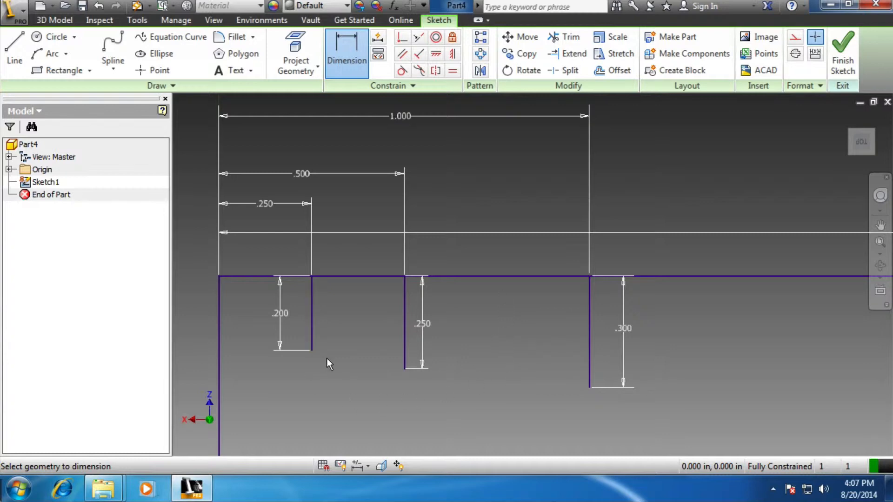
Set up a rectangular pattern of the 0.2 in line along the rectangle's top edge, with the direction flipped to run rightward
click(479, 40)
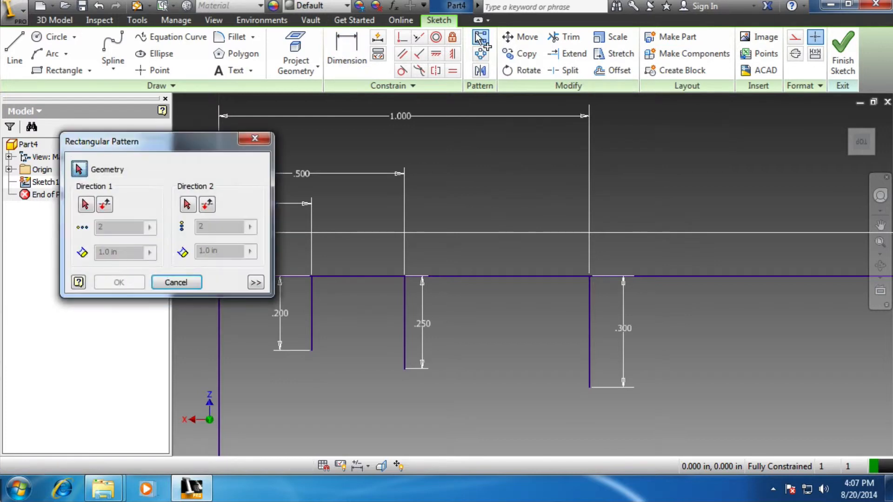
drag(233, 143, 753, 123)
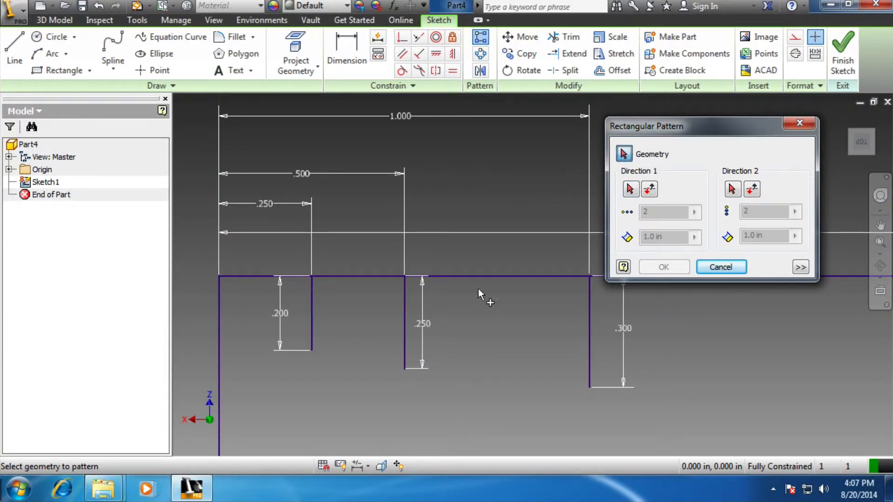
click(313, 316)
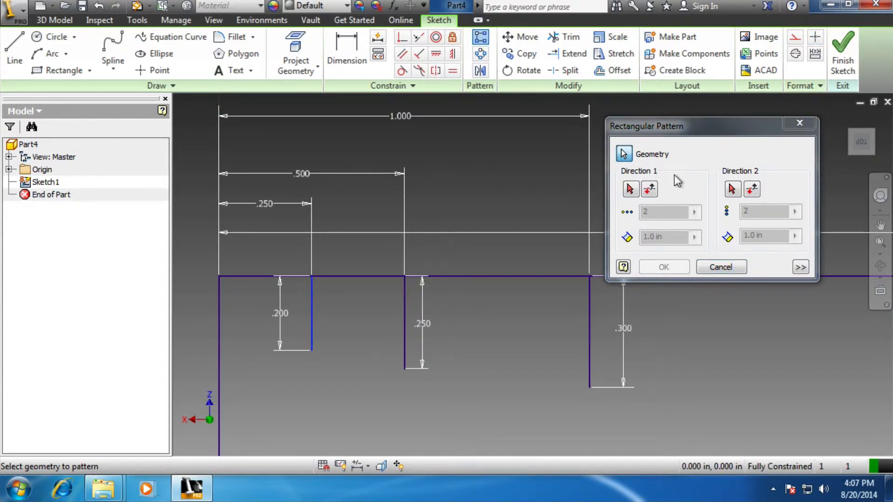
click(631, 189)
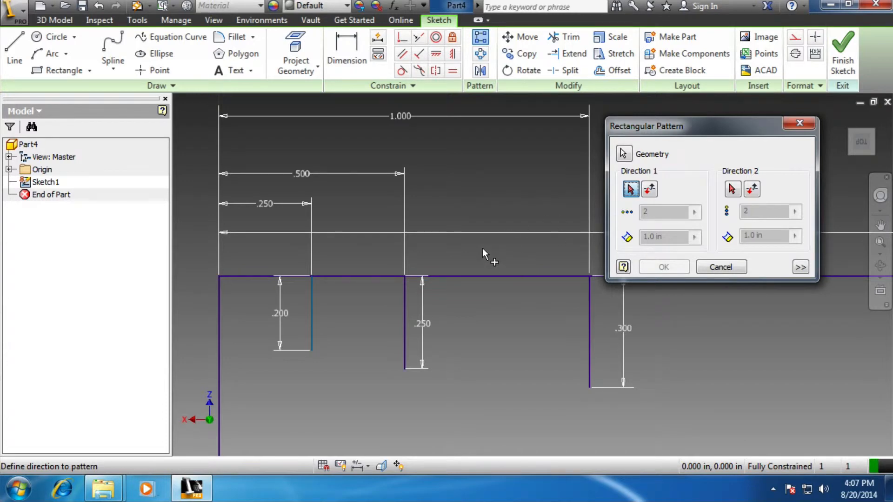
click(361, 276)
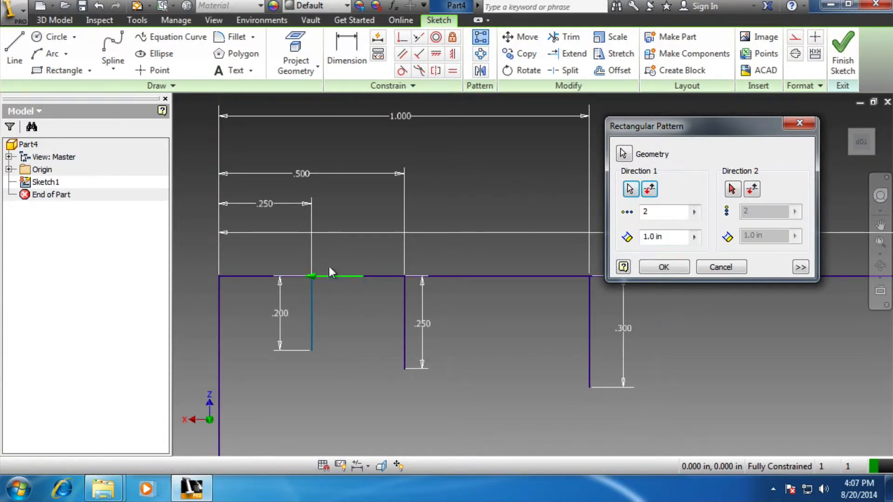
scroll(316, 274, down, 3)
scroll(312, 274, up, 5)
scroll(328, 280, down, 4)
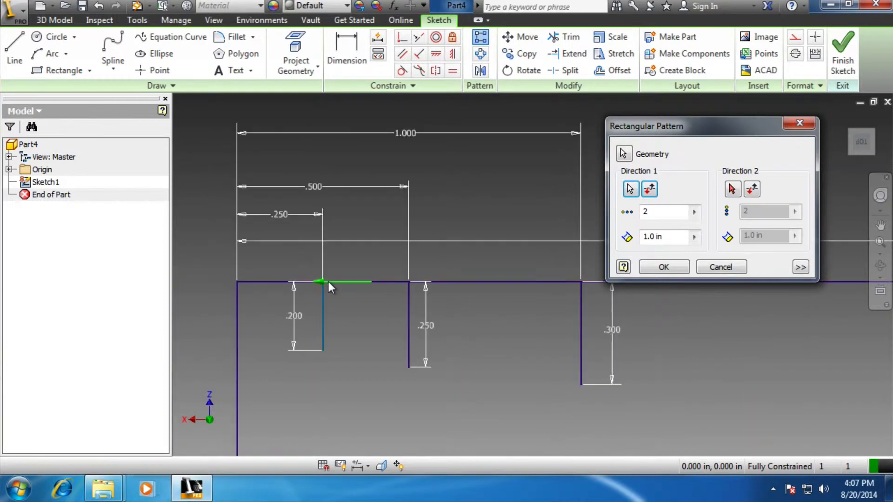
scroll(328, 283, up, 2)
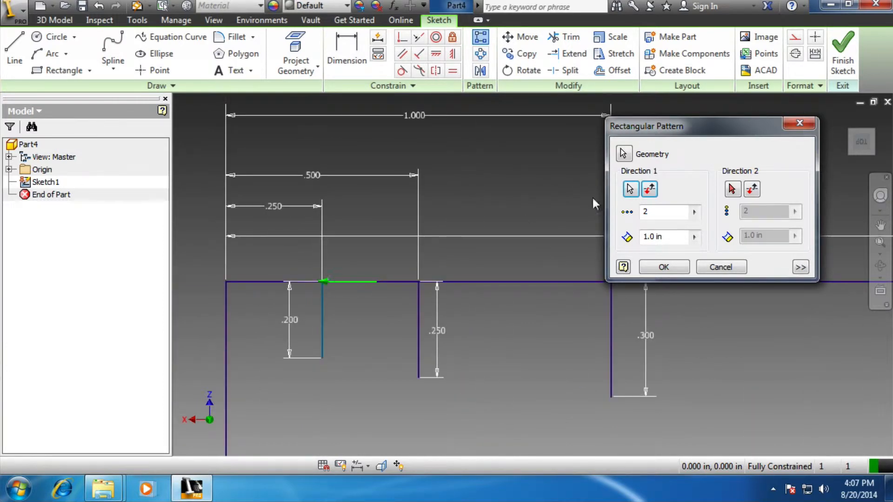
click(651, 189)
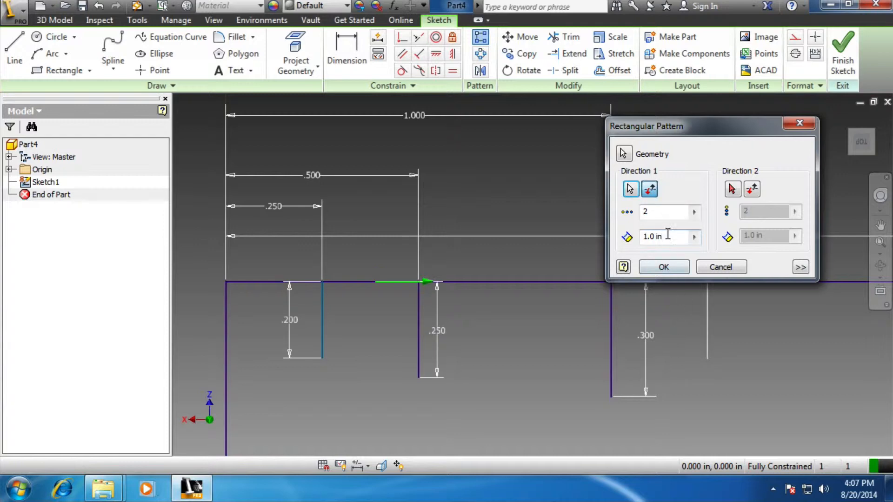
Set the pattern of the 0.2 in line to 2 instances spaced 1/2 in apart and create it
drag(668, 235, 641, 235)
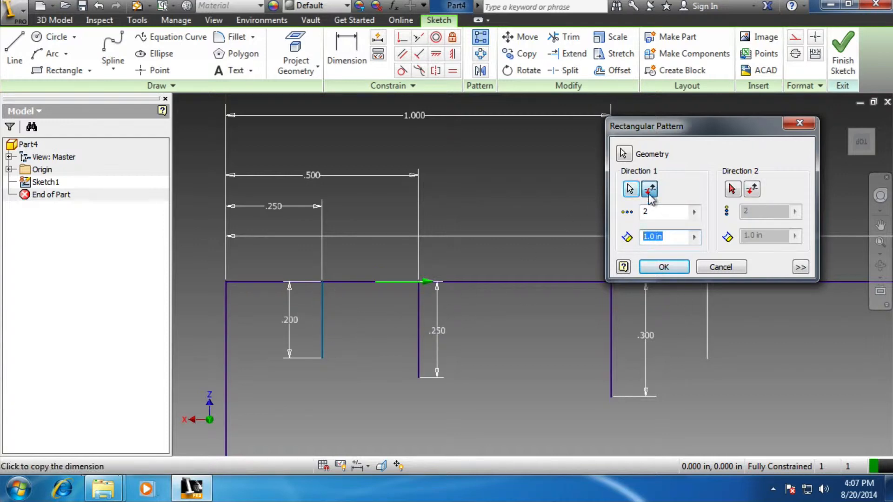
text(1/4)
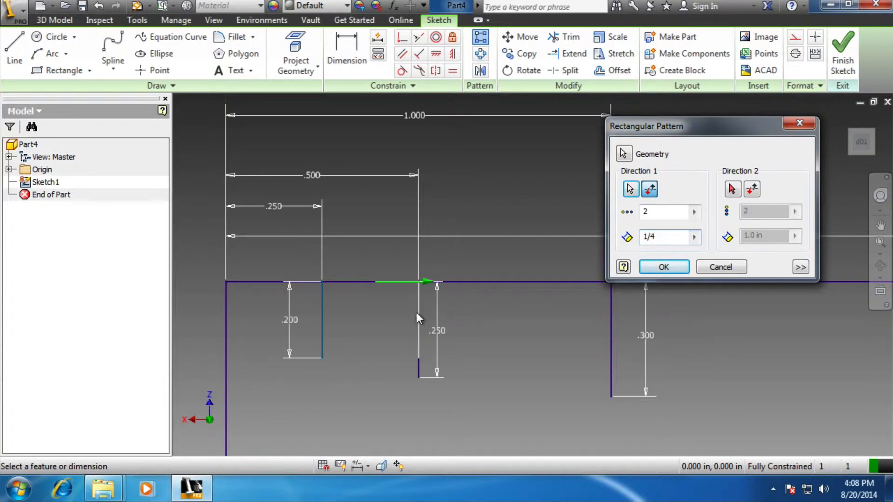
double_click(661, 212)
text(3)
key(BackSpace)
text(2)
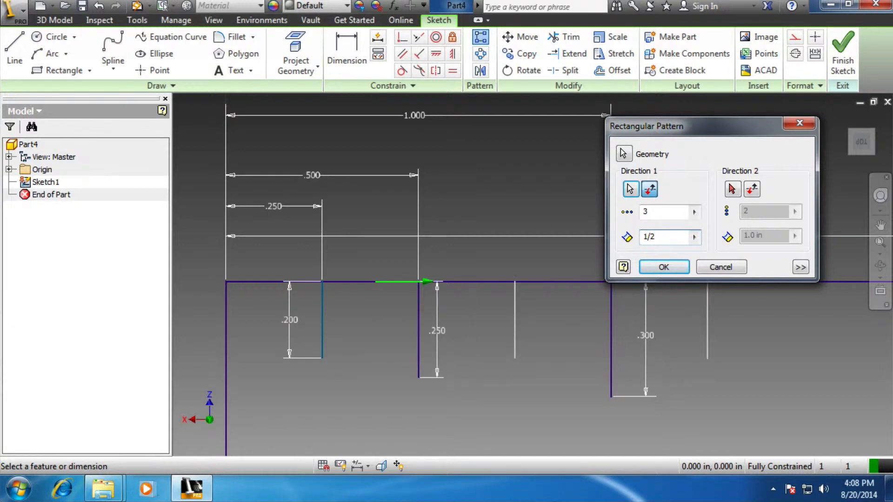
click(664, 207)
key(BackSpace)
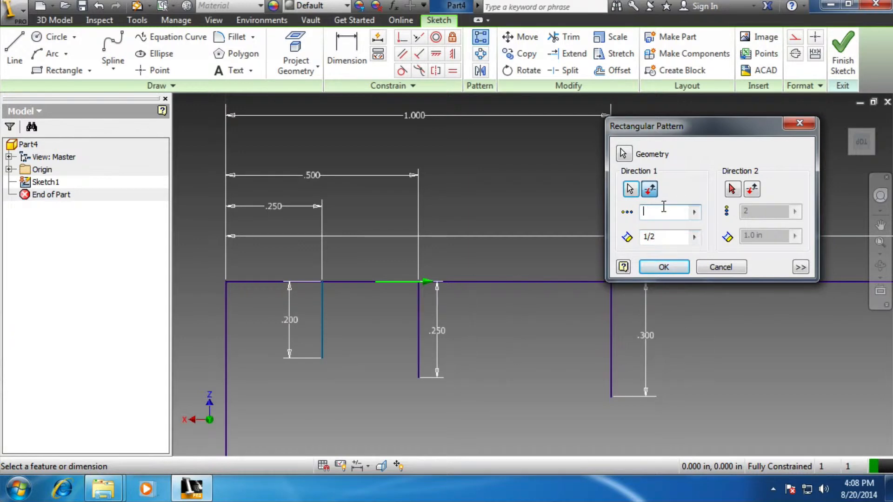
text(2)
click(670, 266)
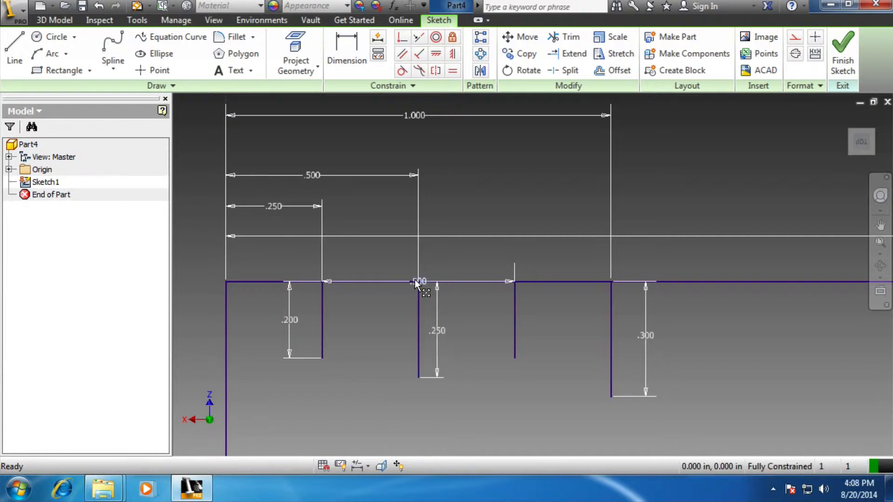
Move the pattern's 0.5 in spacing dimension off the ruler's top edge to between the 0.5 in and 1 in position dimensions
drag(417, 286, 417, 146)
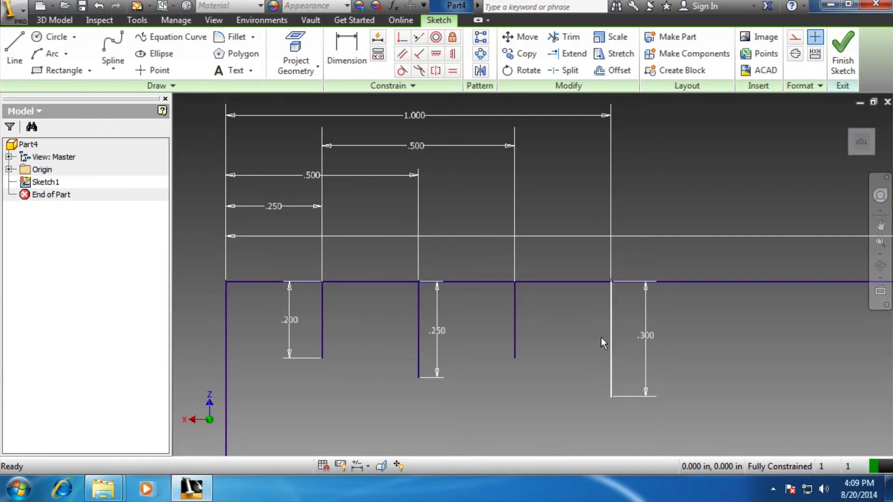
Draw a 0.15 in vertical line down from the rectangle's top edge, about 0.13 in from its left corner
click(15, 47)
scroll(278, 296, up, 2)
scroll(277, 296, down, 2)
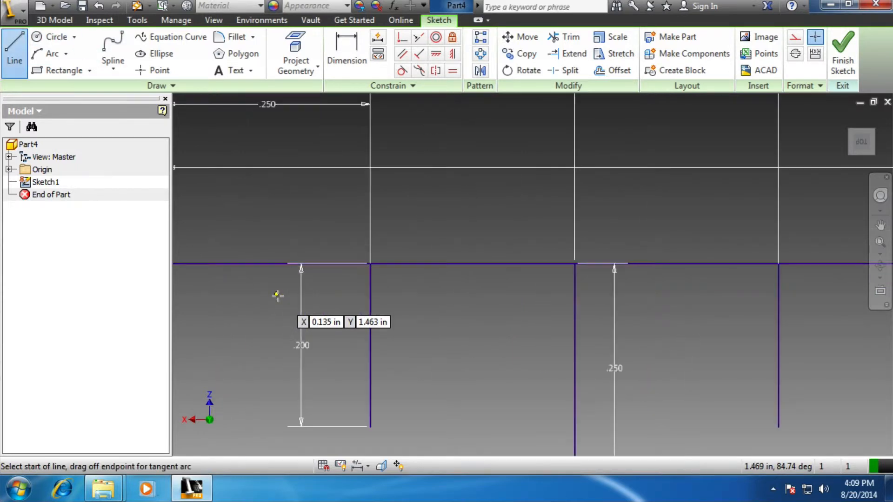
scroll(278, 296, up, 2)
scroll(277, 296, down, 2)
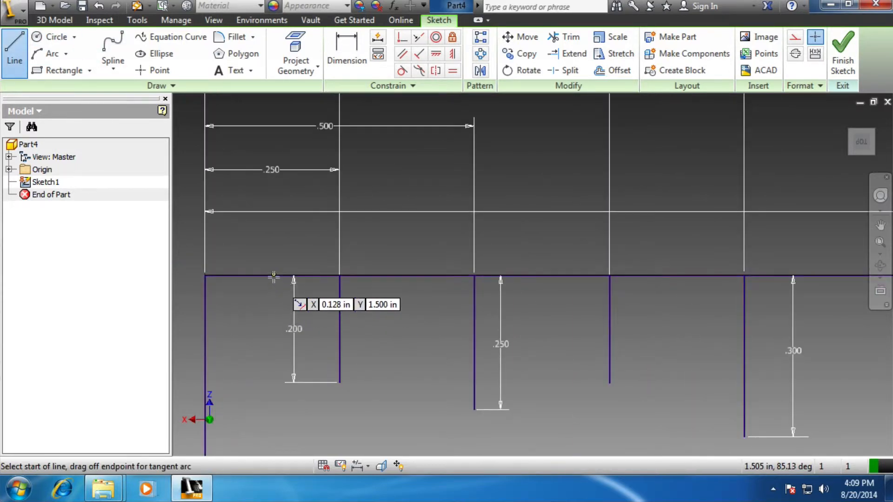
click(273, 276)
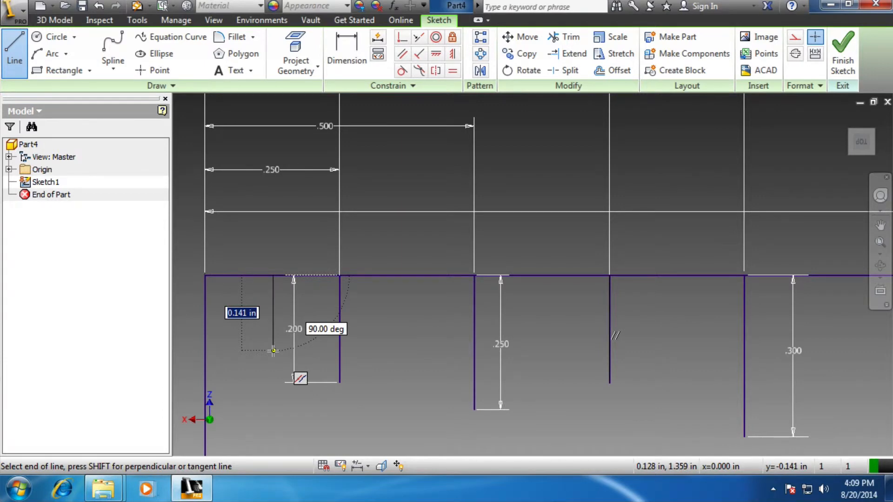
text(.15)
key(Return)
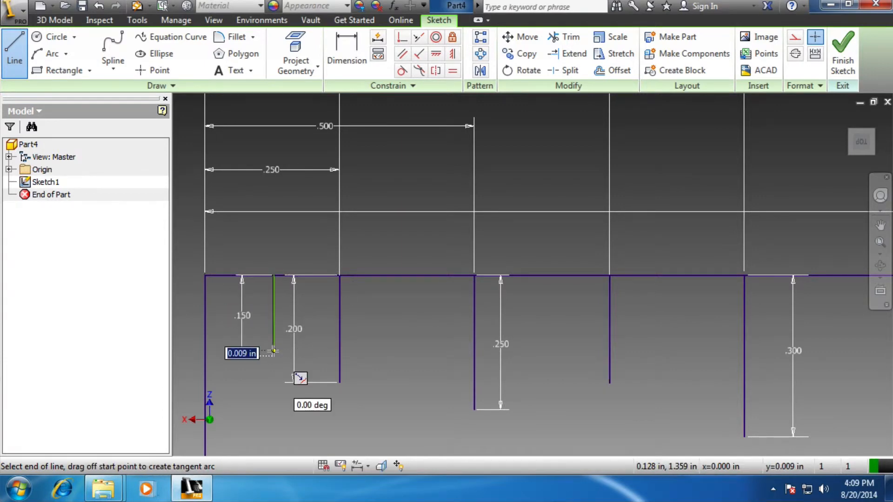
key(Escape)
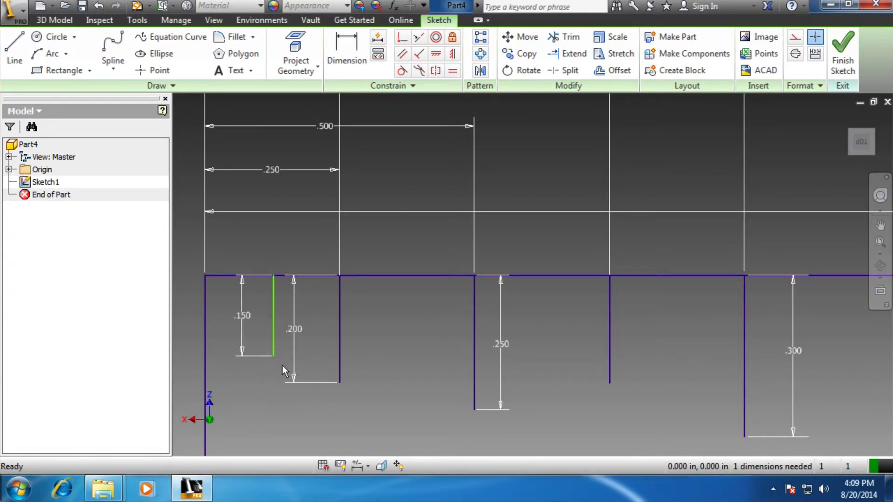
Dimension the 0.15 in line 1/8 in from the rectangle's top-left corner
key(d)
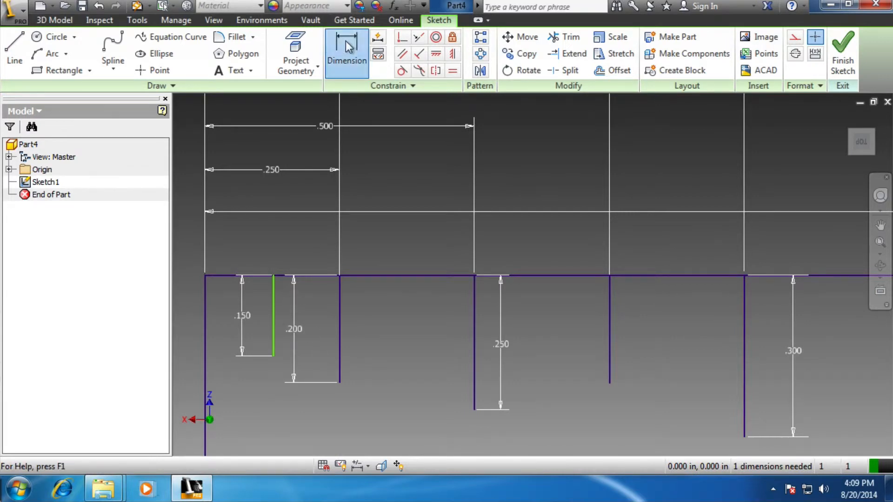
click(275, 276)
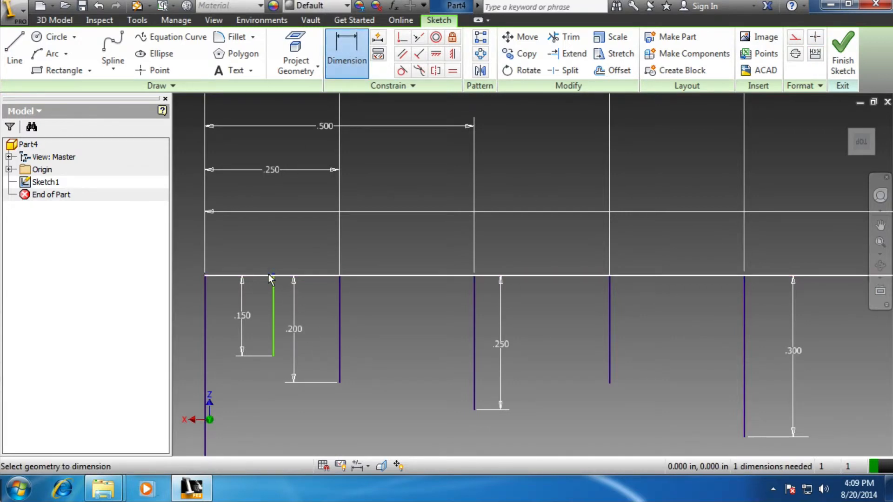
click(206, 276)
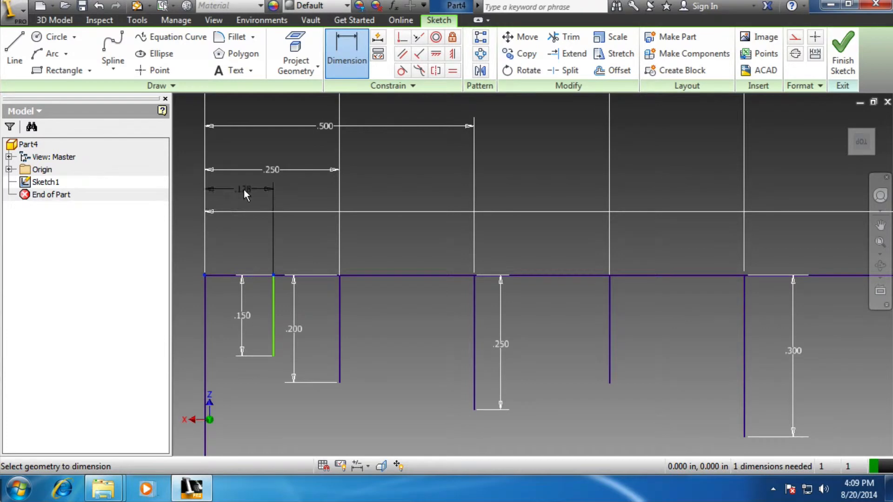
click(242, 191)
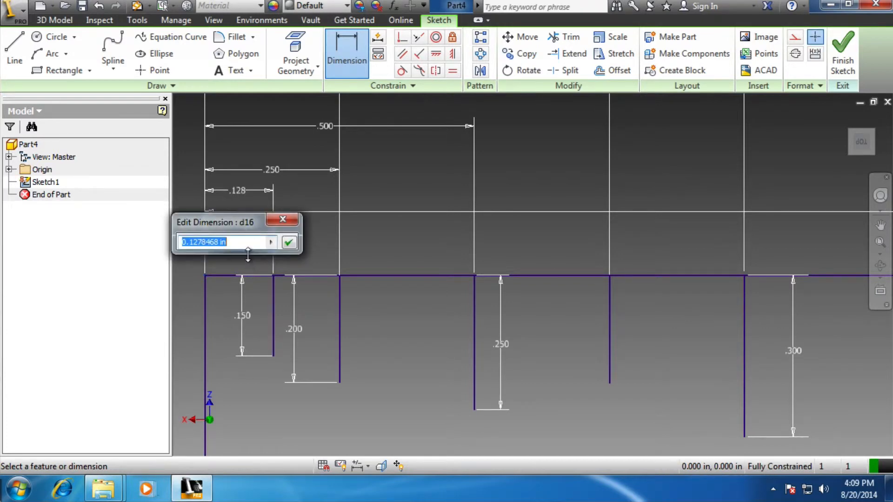
text(1/8)
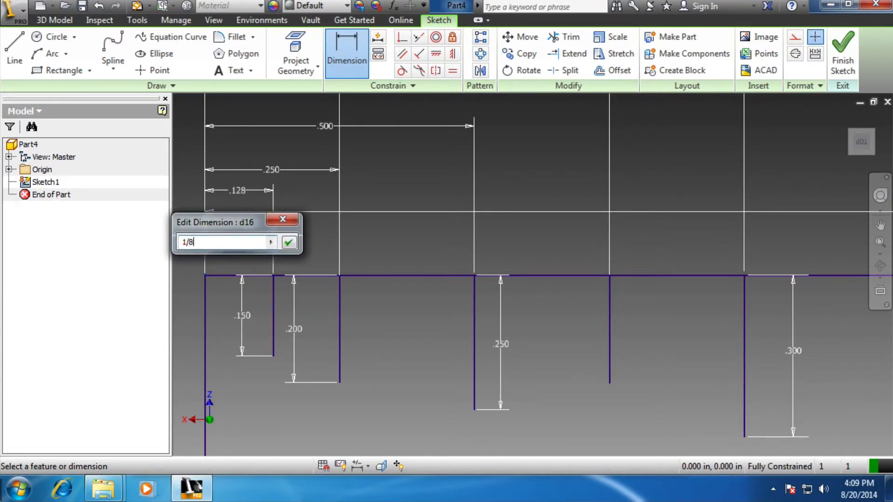
key(Return)
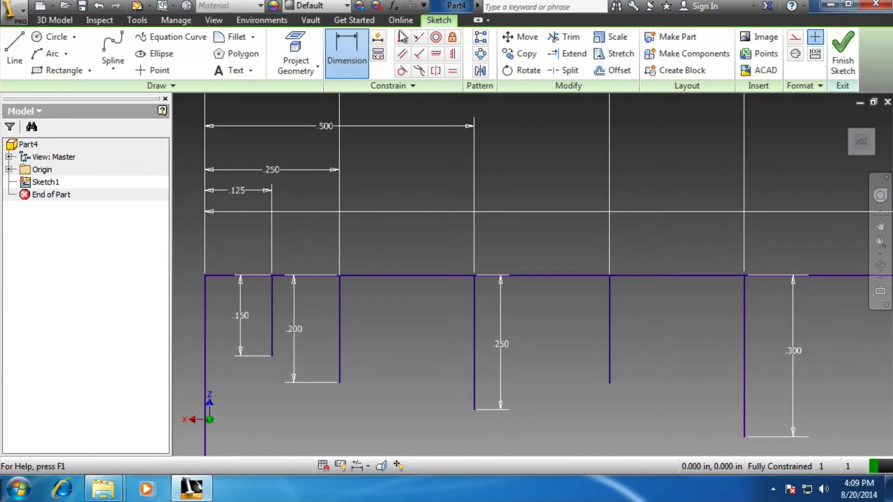
Set up a rectangular pattern of the 0.15 in line along the rectangle's top edge, with the direction flipped to run rightward
click(482, 39)
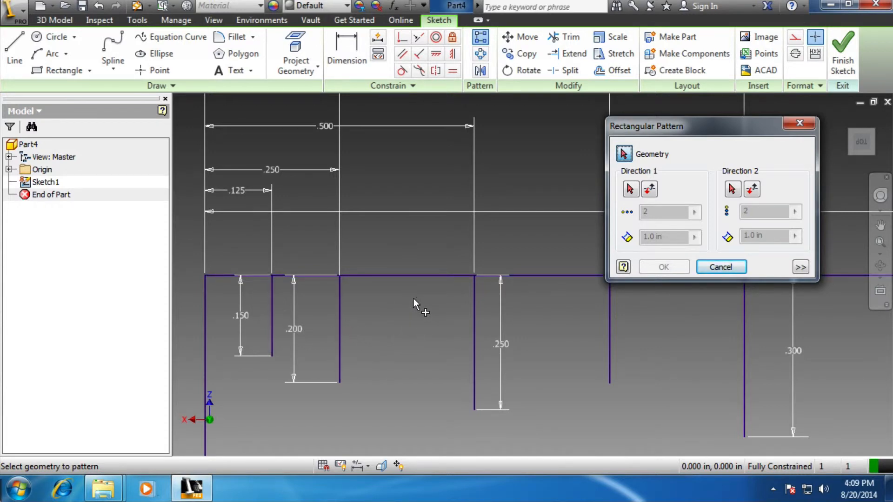
click(273, 316)
click(632, 189)
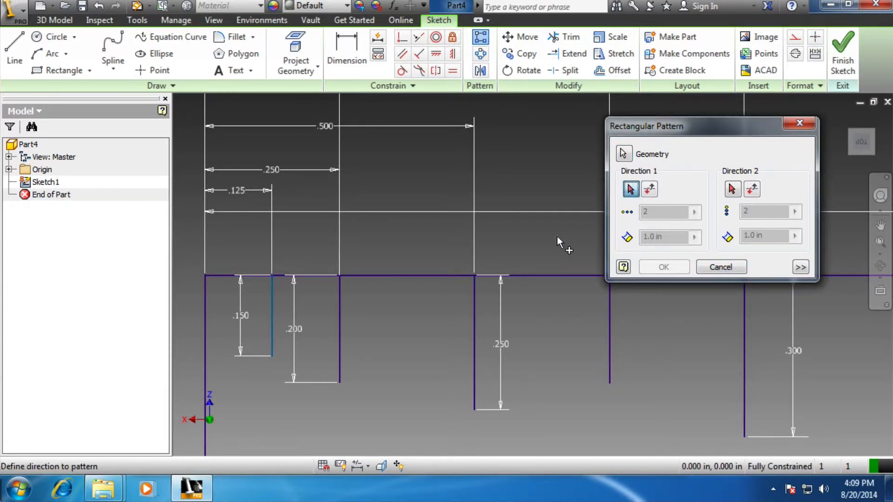
click(529, 275)
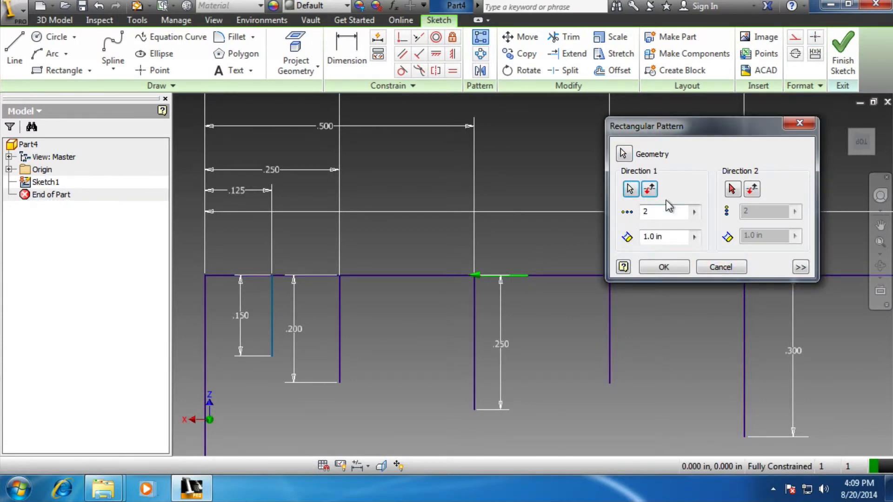
click(651, 190)
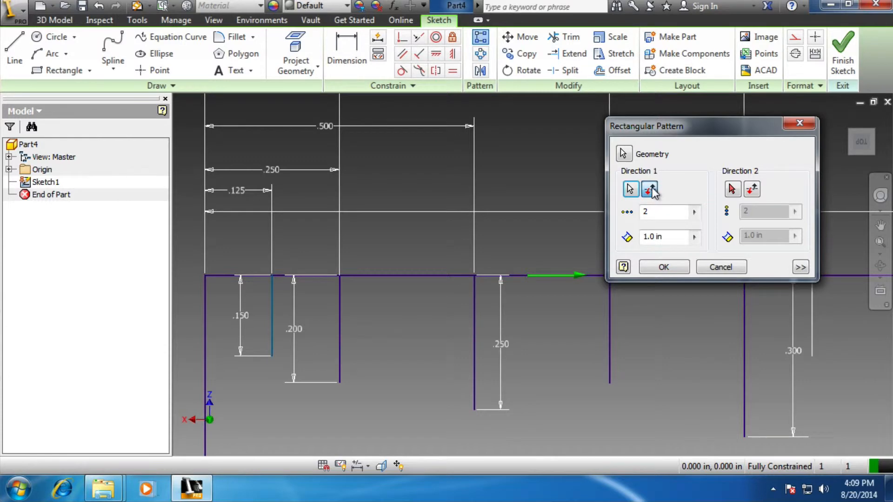
Set the pattern of the 0.15 in line to 4 instances spaced 2/8 in apart and create it
double_click(664, 238)
text(2/8)
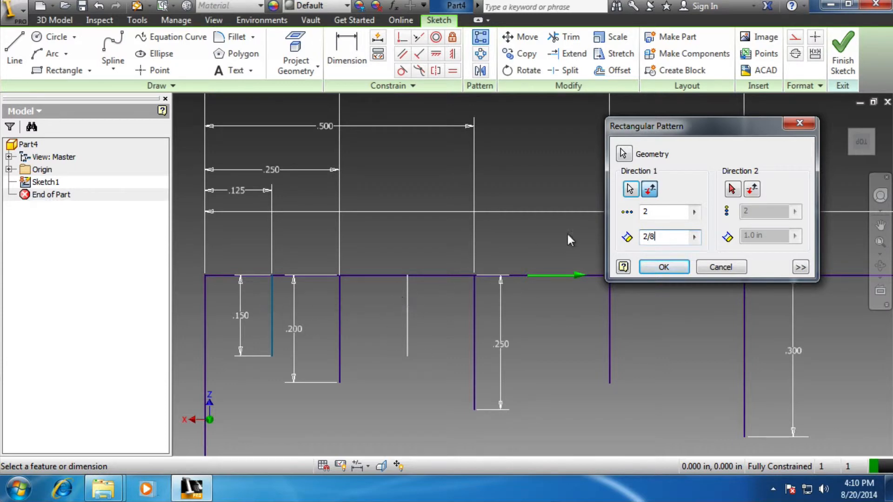
double_click(646, 212)
text(3)
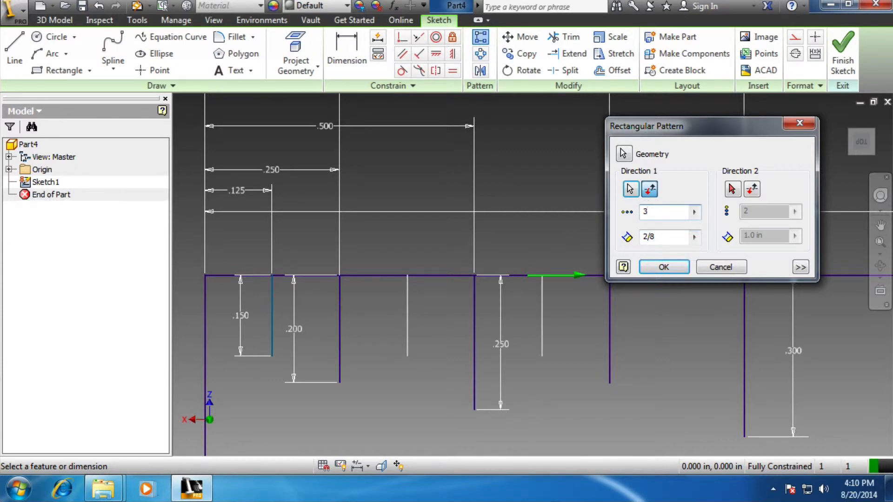
drag(729, 123, 517, 100)
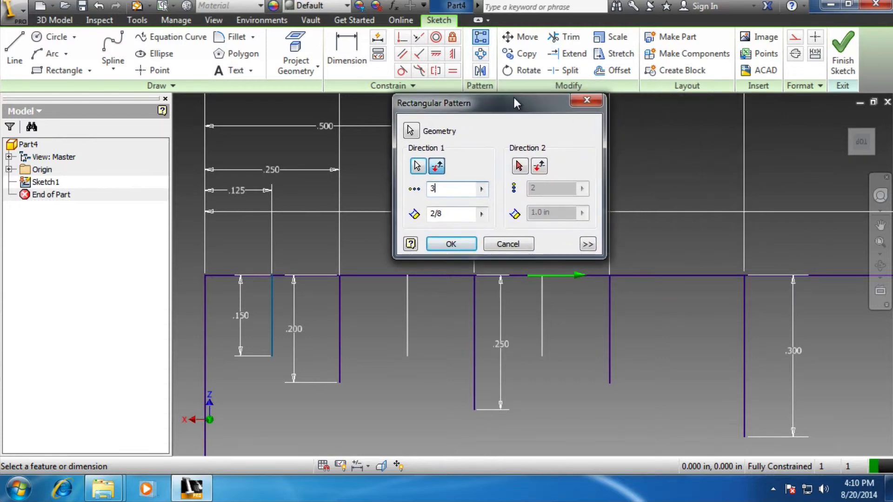
double_click(449, 189)
text(4)
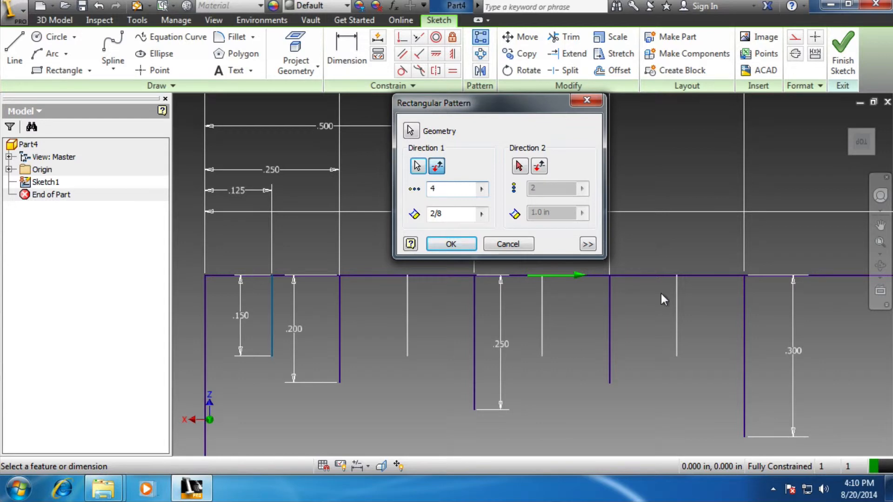
click(461, 243)
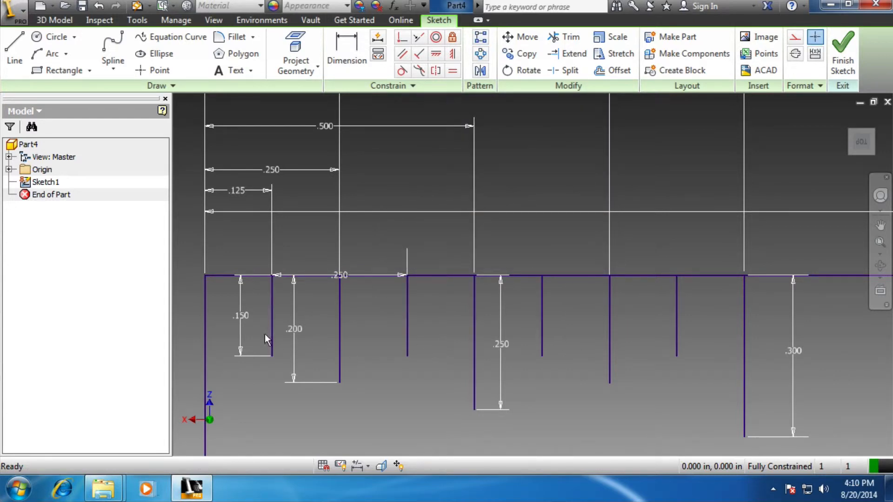
Move the 0.2 in and 0.15 in length dimensions to the right of their graduation lines
drag(292, 328, 353, 325)
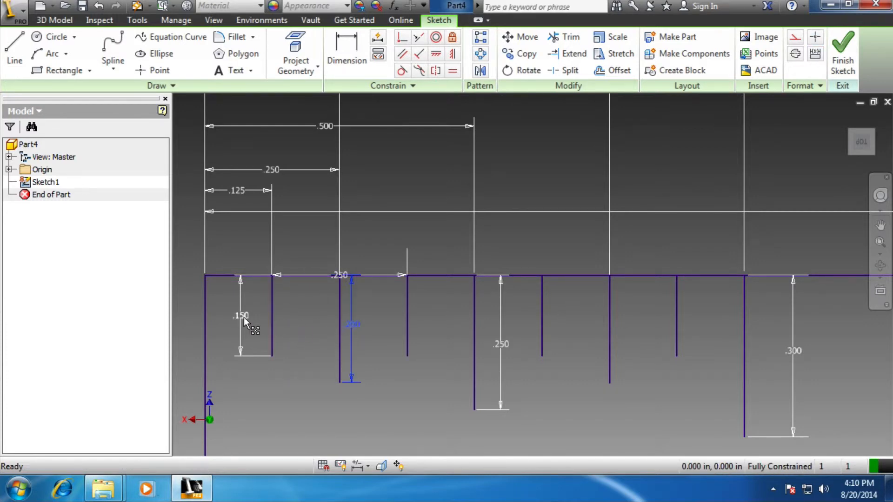
drag(244, 318, 287, 318)
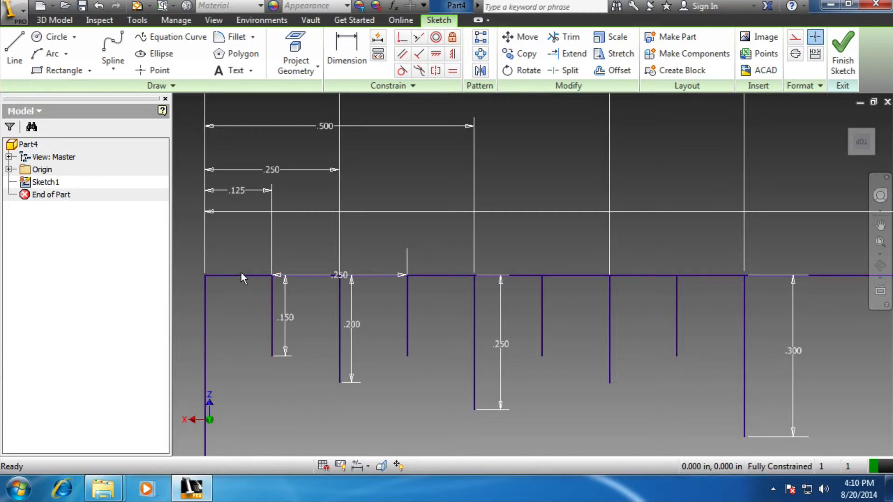
scroll(238, 293, up, 4)
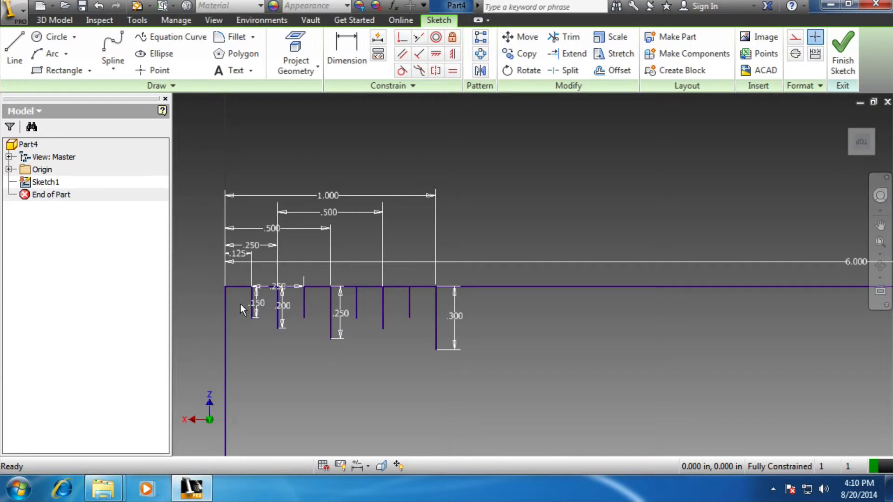
scroll(241, 305, down, 2)
scroll(241, 304, down, 2)
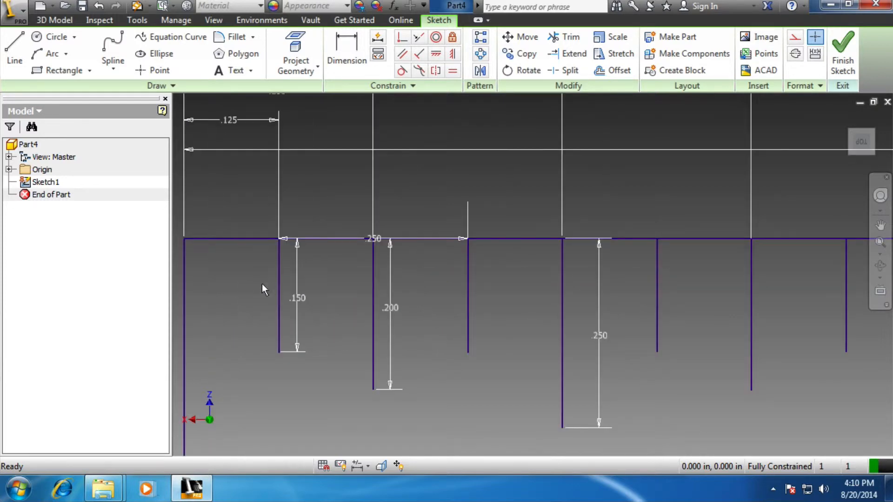
click(15, 52)
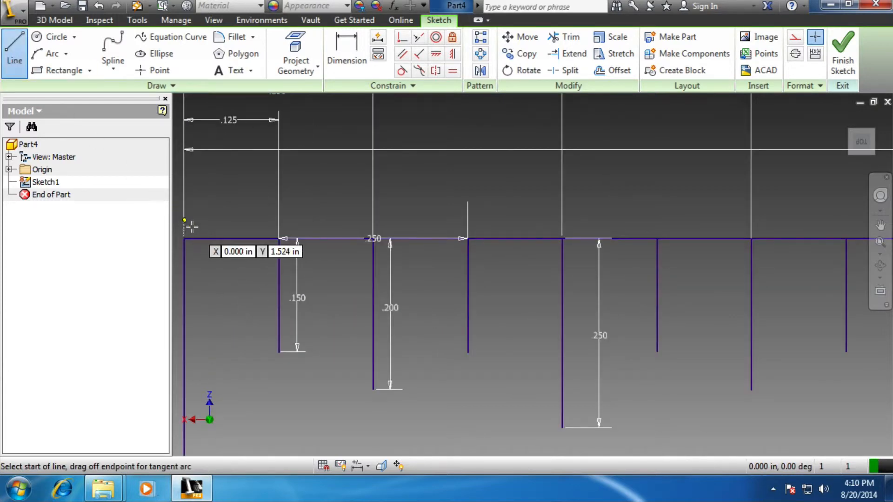
click(228, 239)
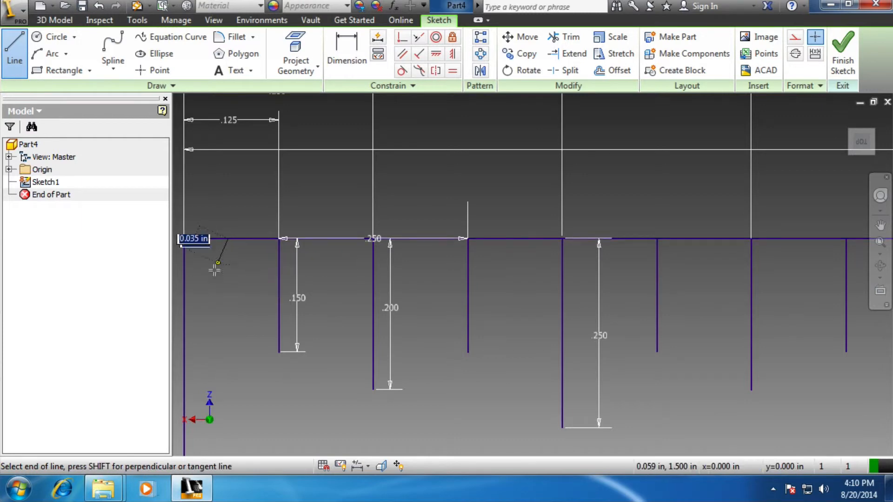
click(229, 289)
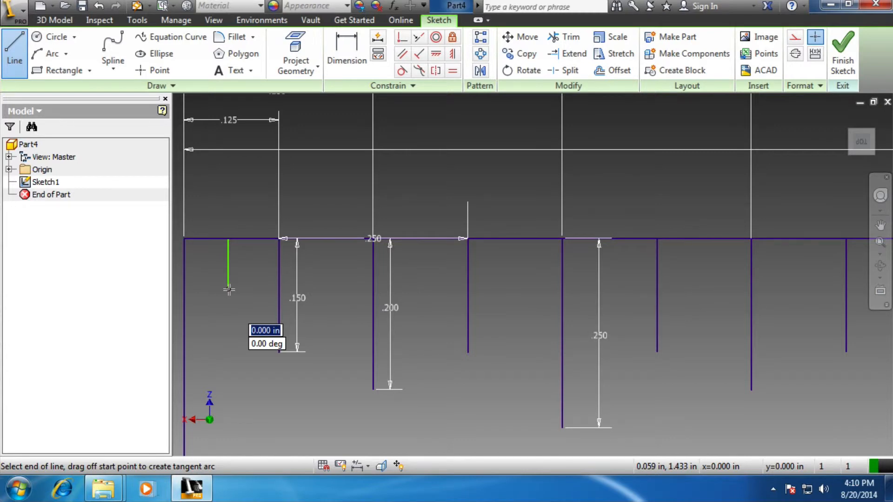
key(Escape)
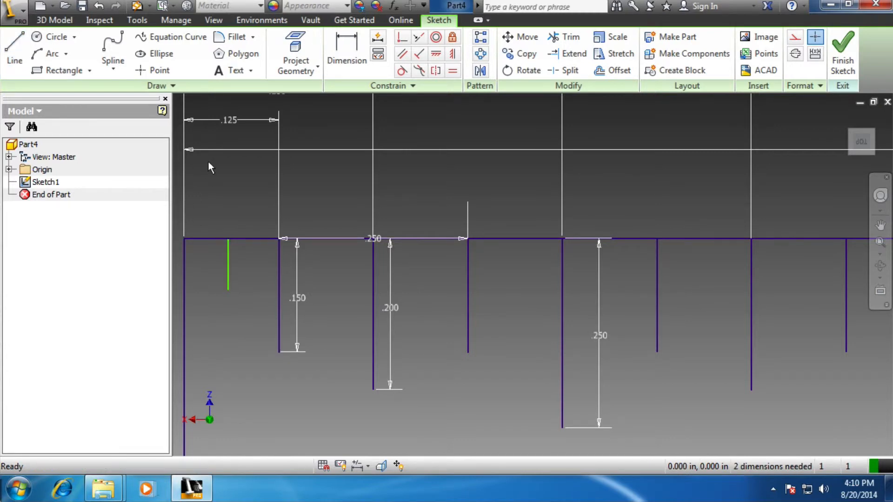
click(99, 6)
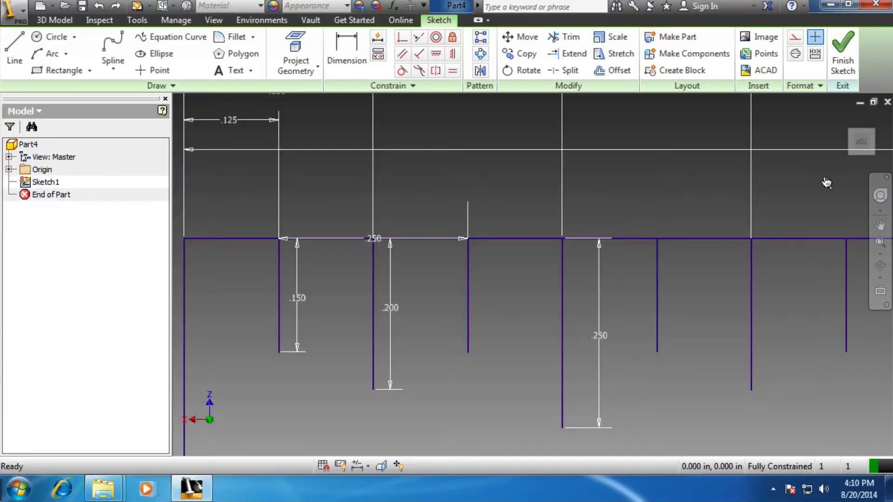
Draw a 0.1 in vertical line down from the rectangle's top edge, about 0.06 in from its left corner
click(15, 52)
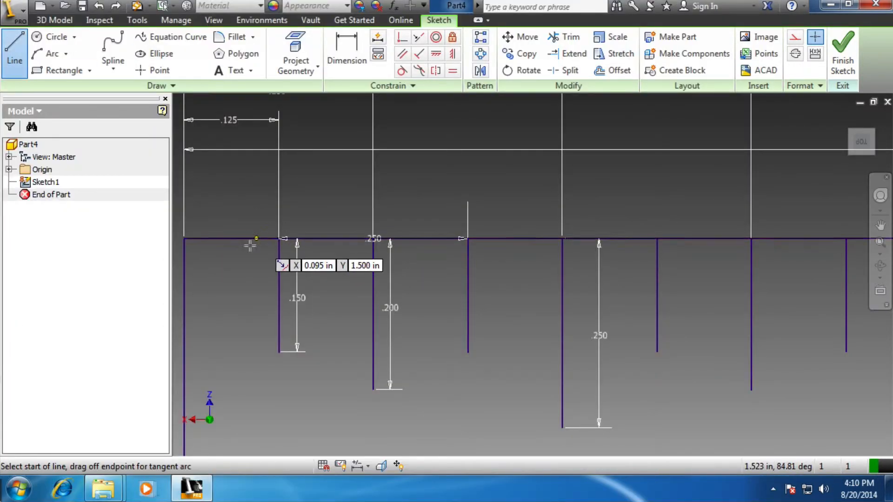
click(229, 239)
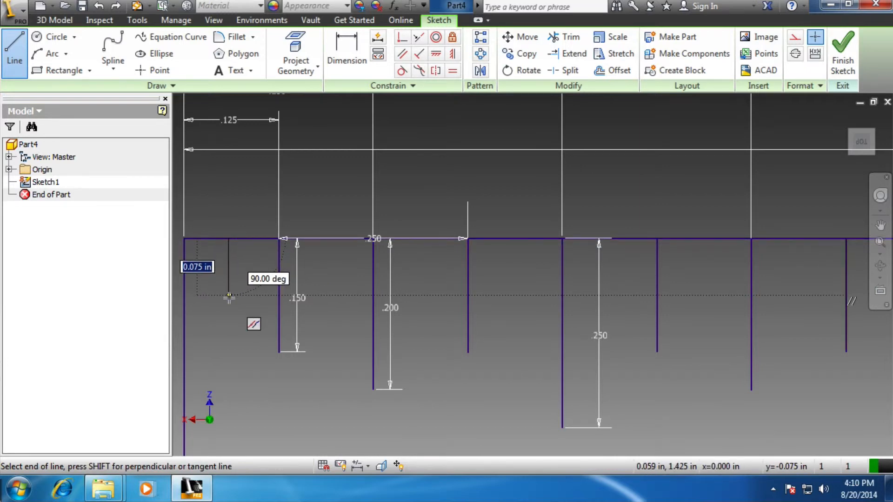
text(.)
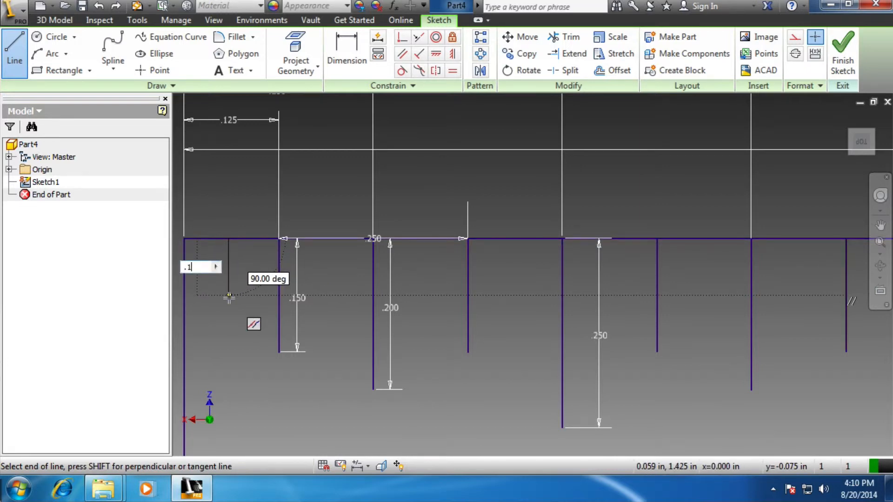
text(1)
key(Return)
key(Escape)
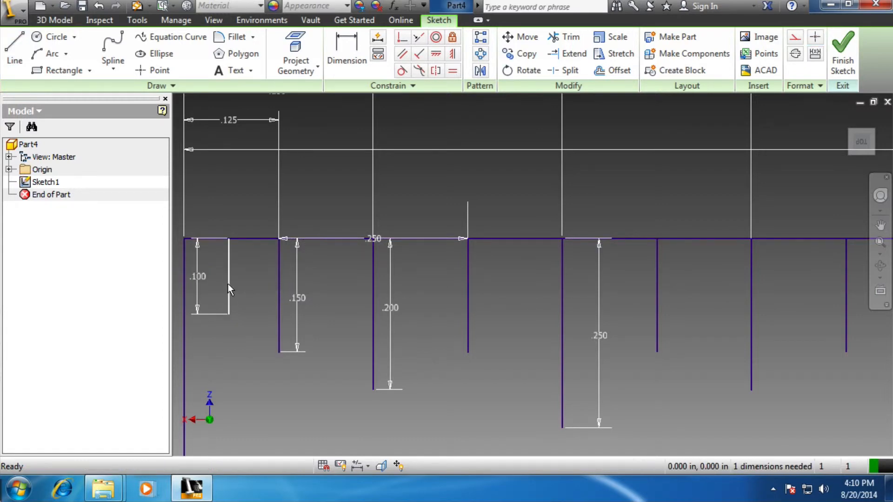
Dimension the 0.1 in line's distance from the rectangle's left corner and set it to 1/16 in
key(d)
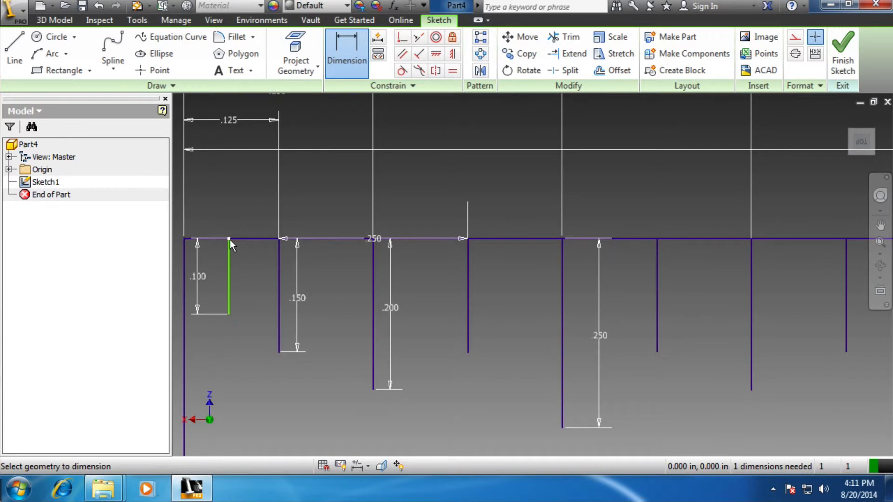
click(184, 239)
click(206, 188)
text(1/16)
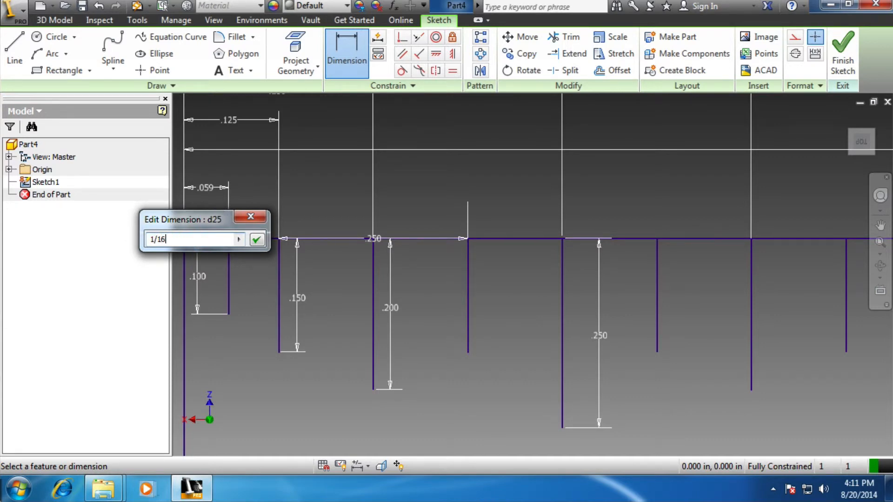
key(Return)
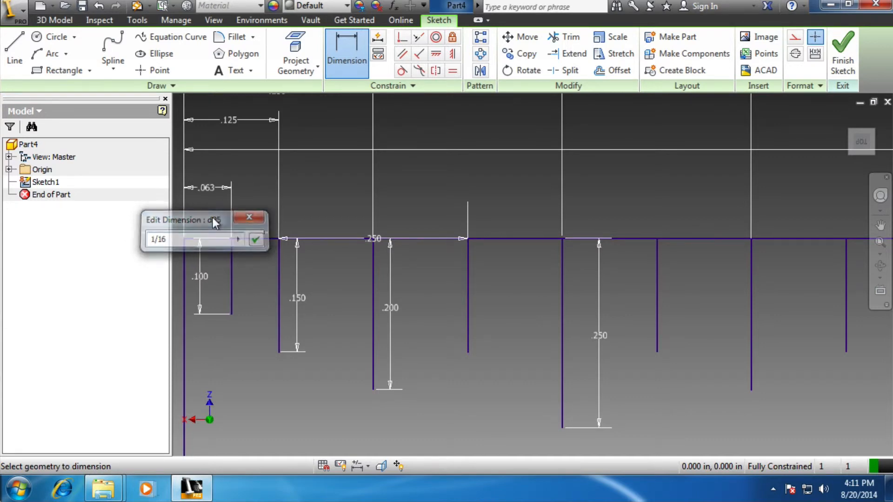
Move the 0.1 in length dimension to the right of its graduation line
click(204, 275)
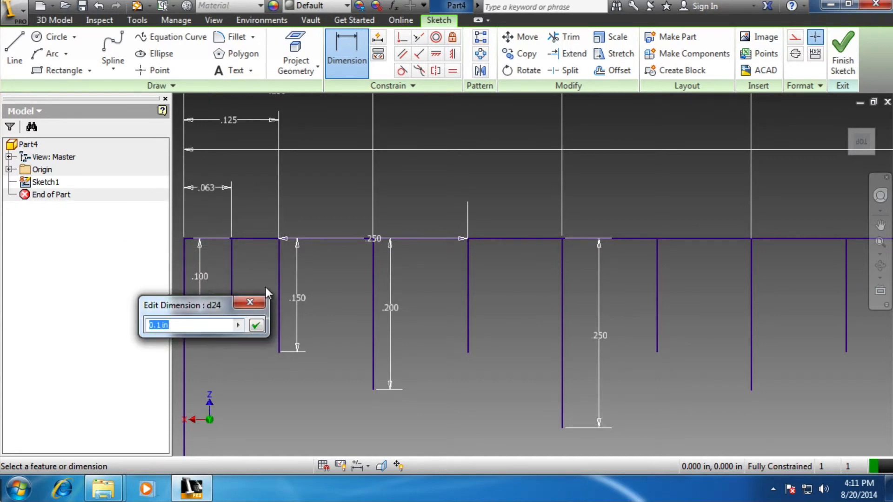
click(250, 303)
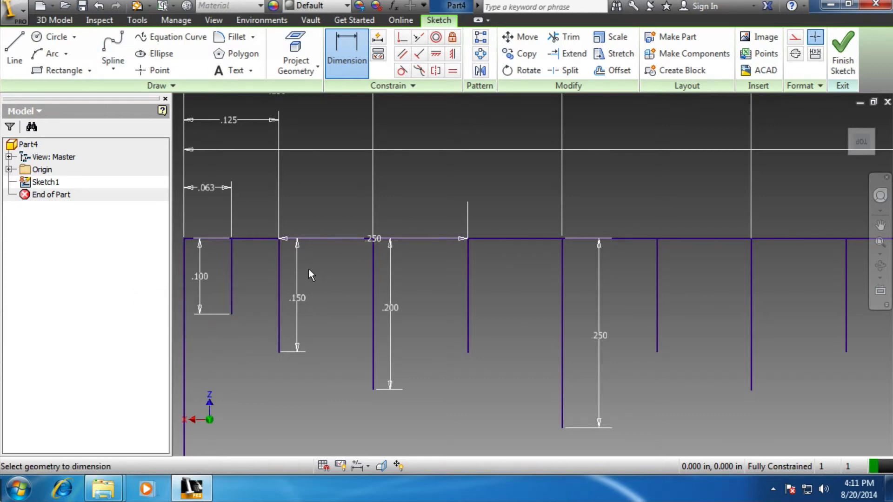
key(Escape)
key(Escape)
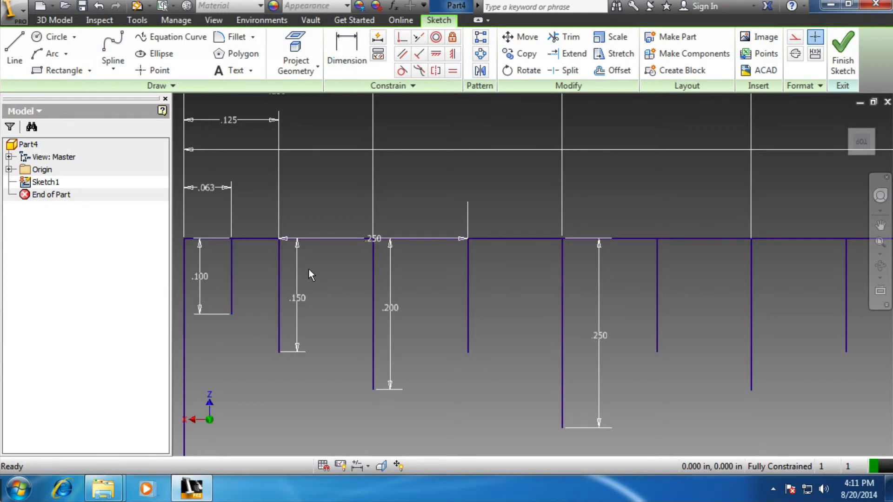
drag(200, 278, 245, 276)
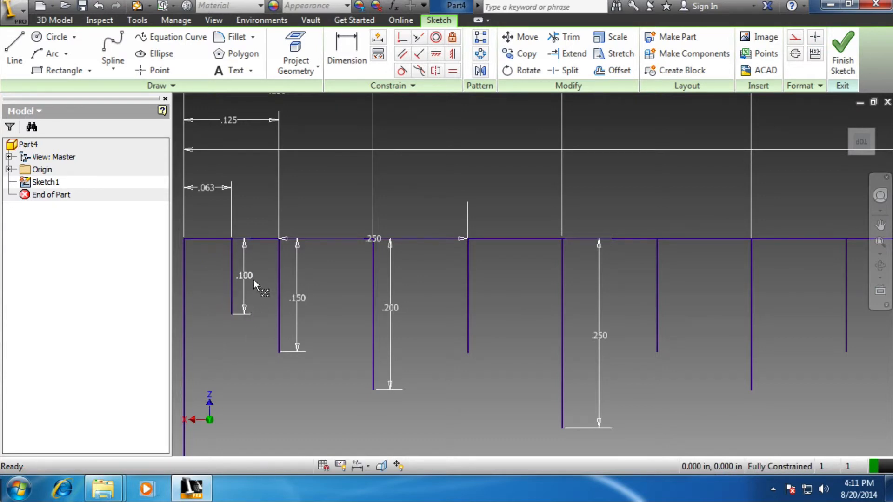
Set up a rectangular pattern of the 0.1 in line along the rectangle's top edge, running rightward
scroll(254, 280, down, 3)
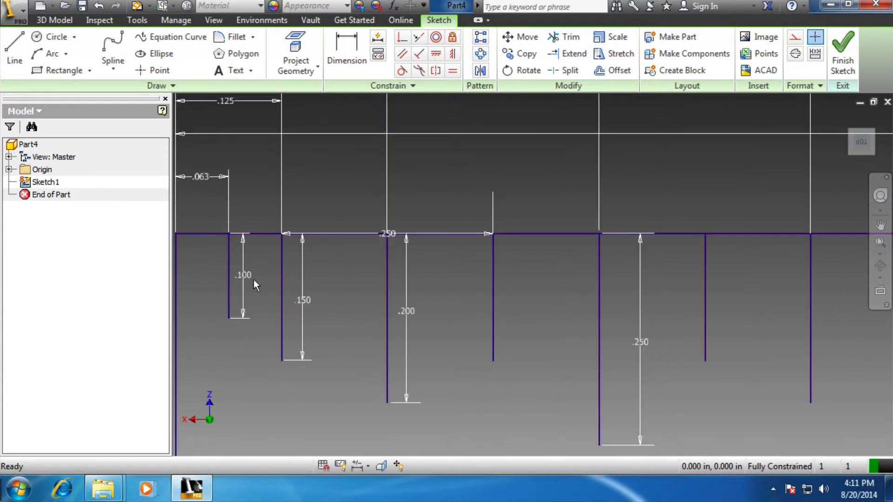
scroll(253, 280, down, 2)
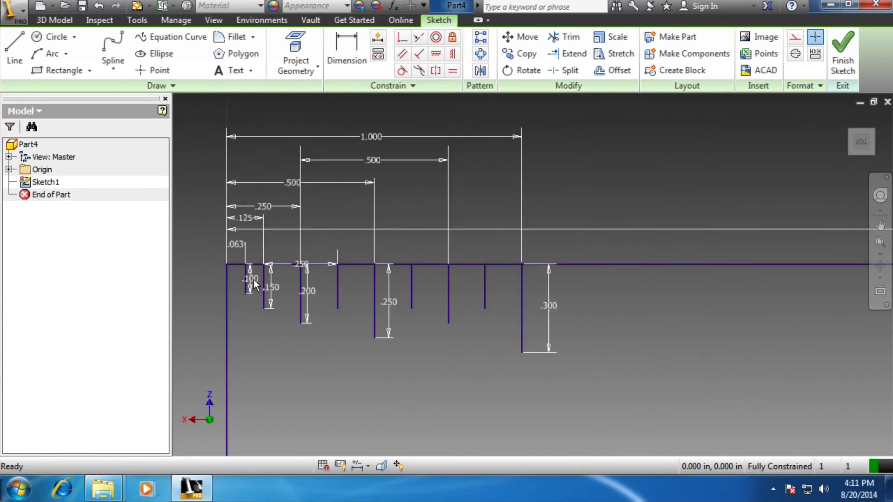
scroll(254, 284, up, 3)
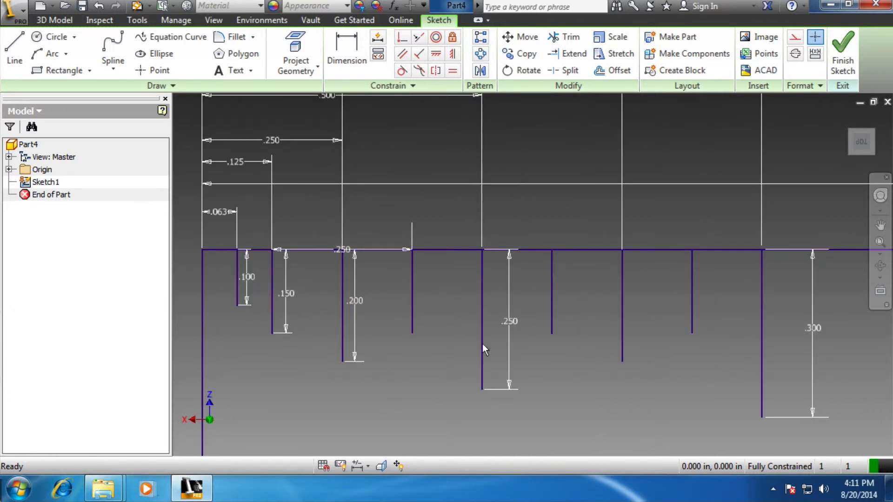
scroll(415, 283, down, 2)
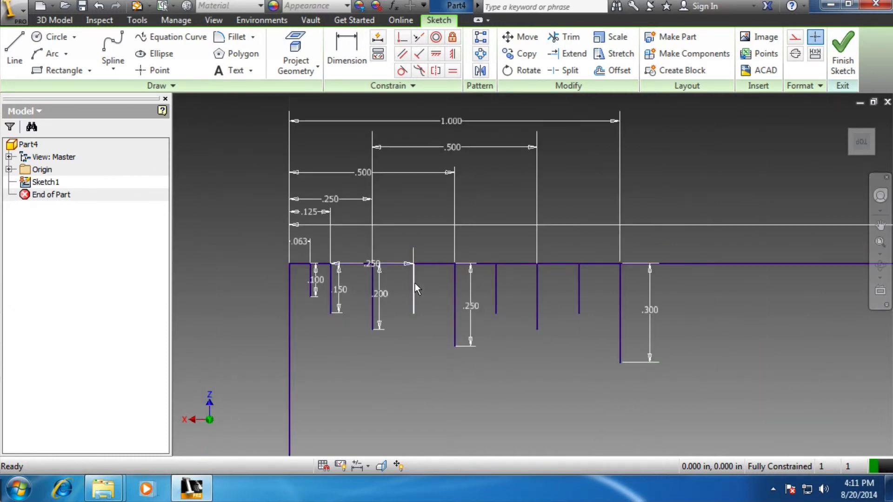
scroll(326, 278, down, 4)
scroll(326, 280, up, 6)
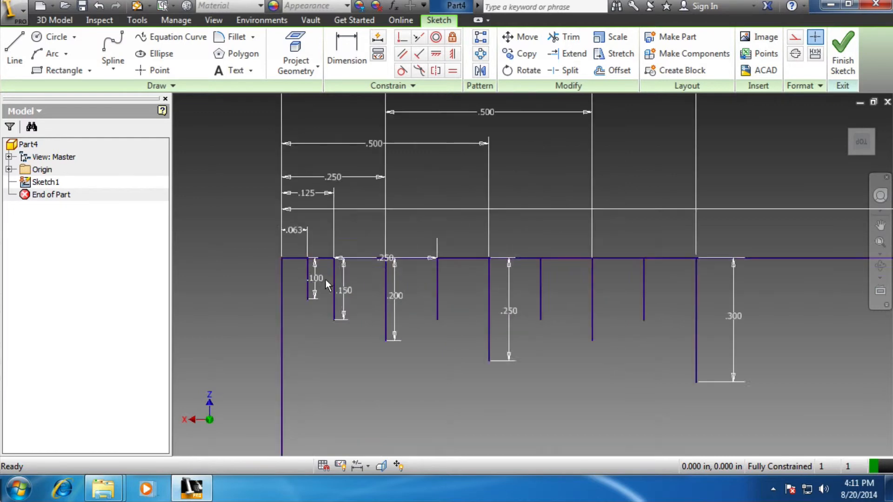
scroll(317, 280, down, 2)
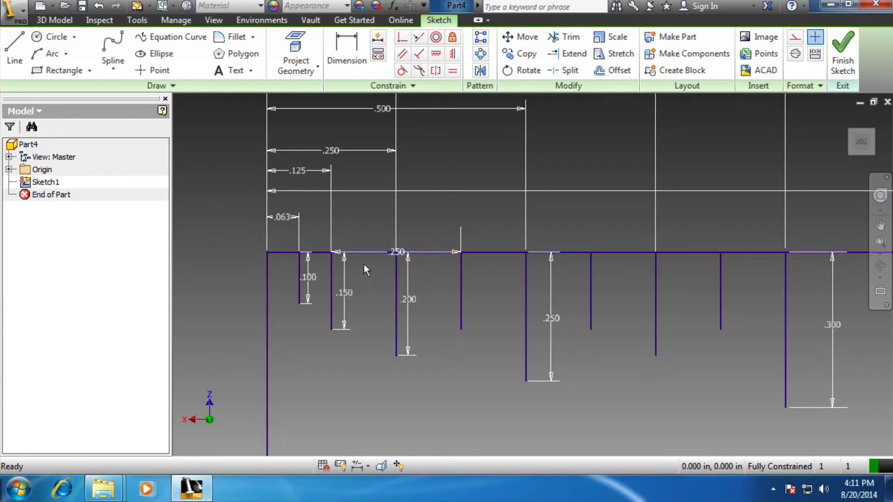
click(299, 269)
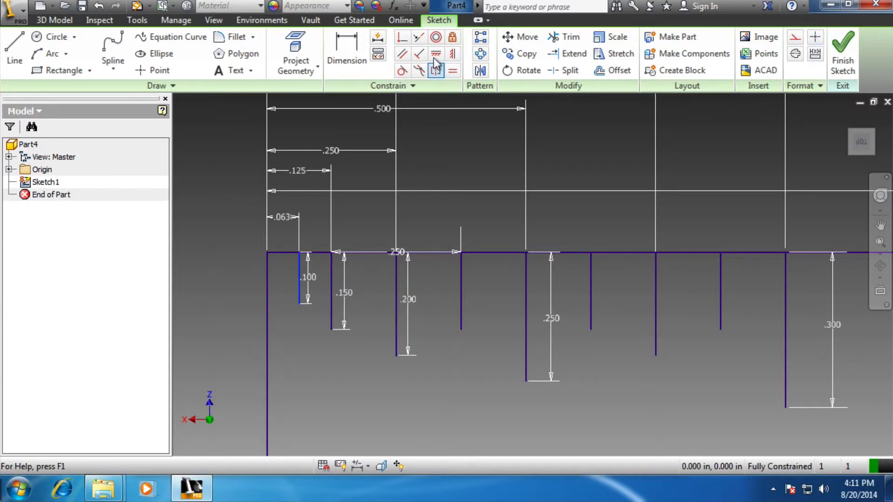
click(480, 37)
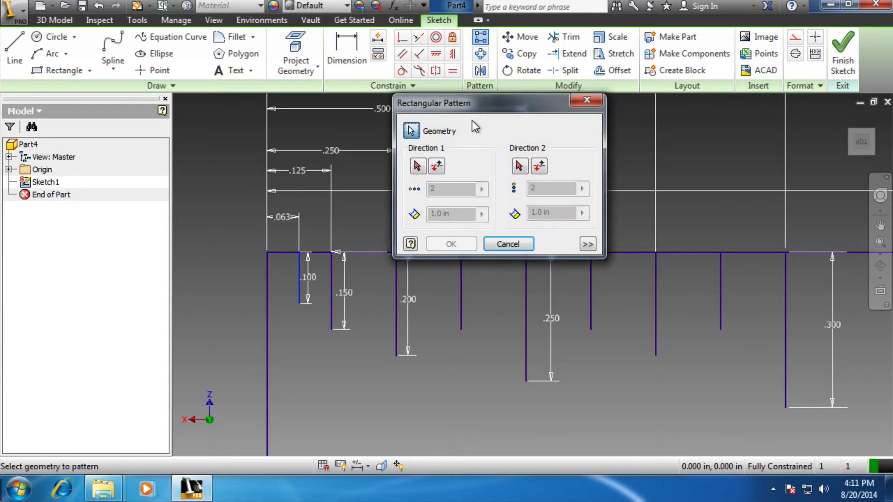
click(300, 272)
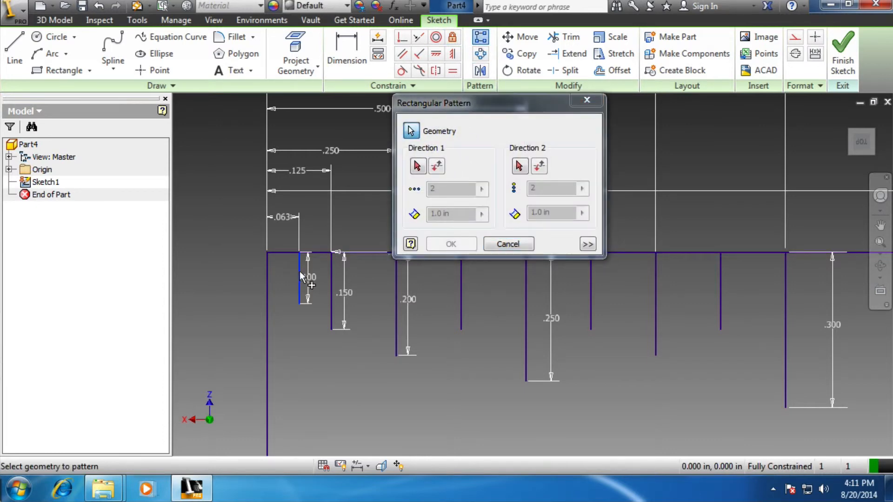
click(359, 253)
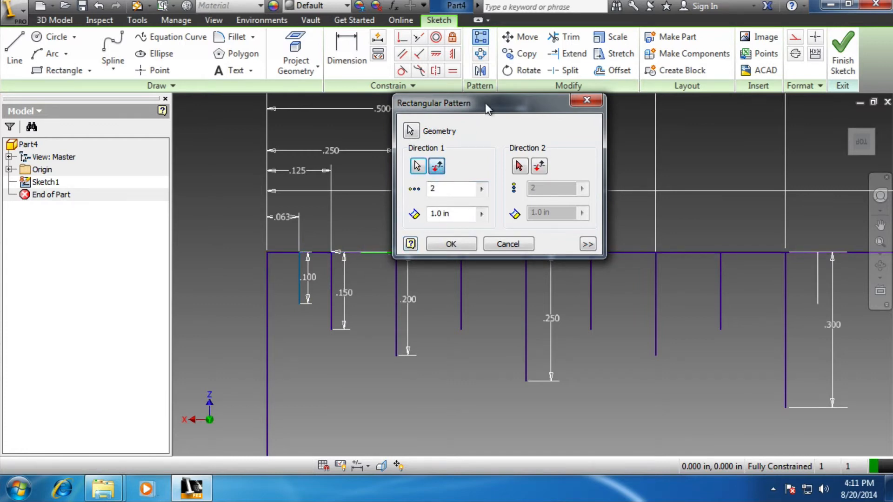
Set the spacing of the 0.1 in line's pattern to 2/16 in
drag(484, 102, 690, 181)
double_click(666, 291)
click(666, 292)
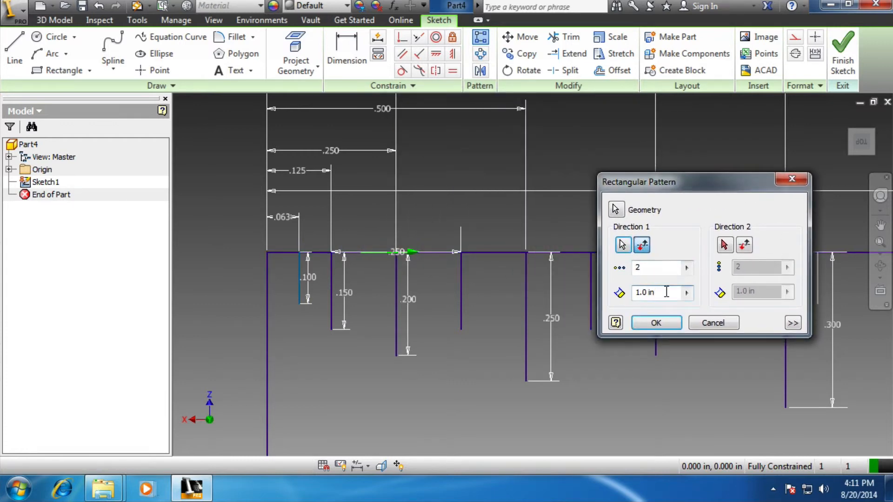
drag(667, 291, 595, 260)
text(2/16)
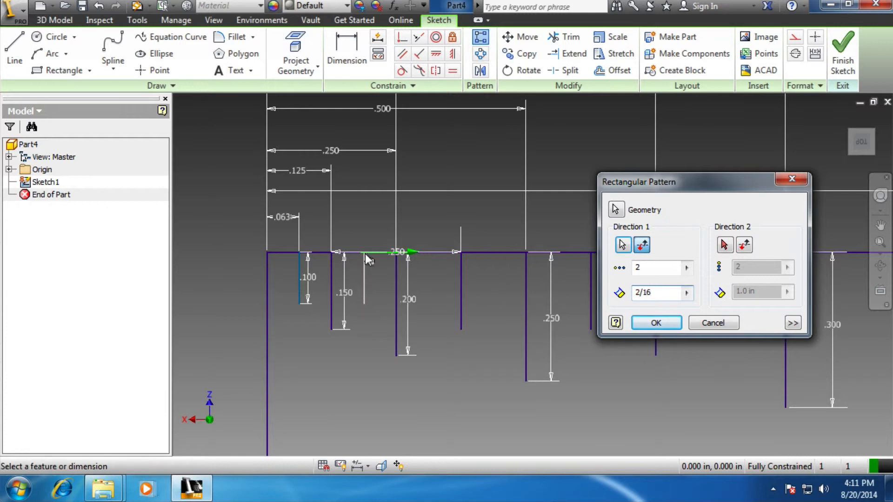
Set the pattern of the 0.1 in line to 8 instances and create it
drag(708, 180, 152, 220)
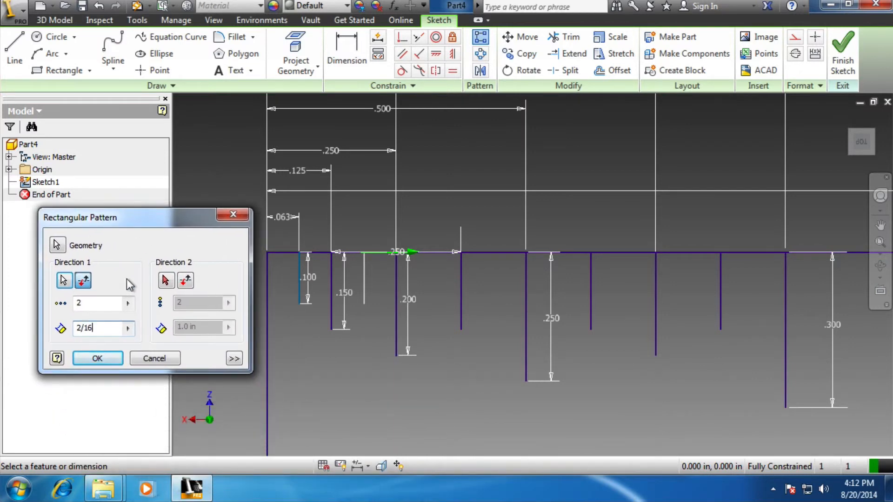
double_click(99, 303)
text(8)
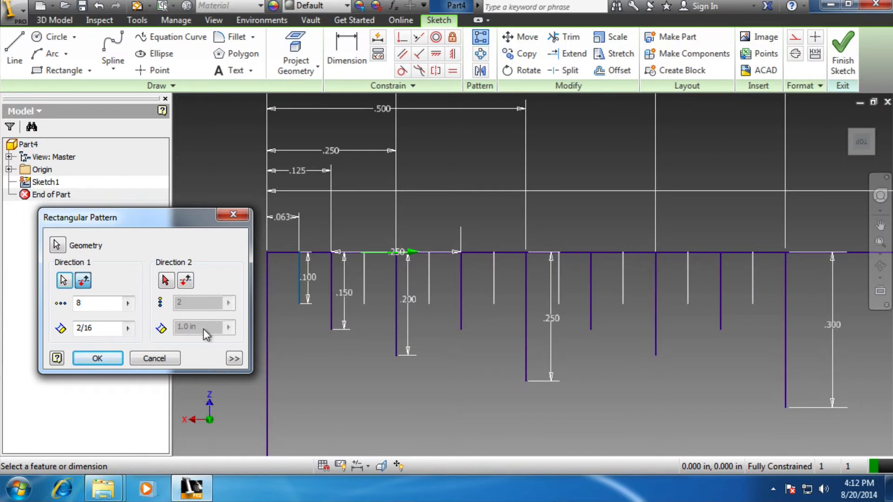
scroll(671, 318, down, 2)
scroll(643, 318, up, 3)
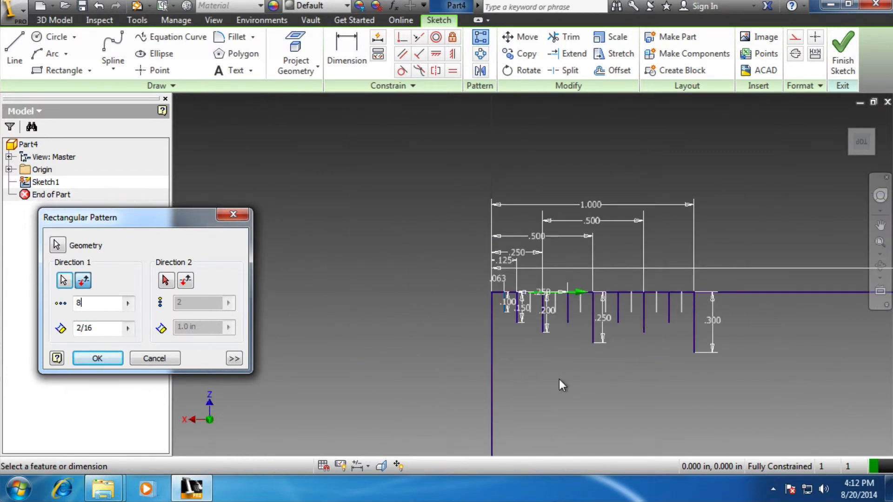
click(91, 360)
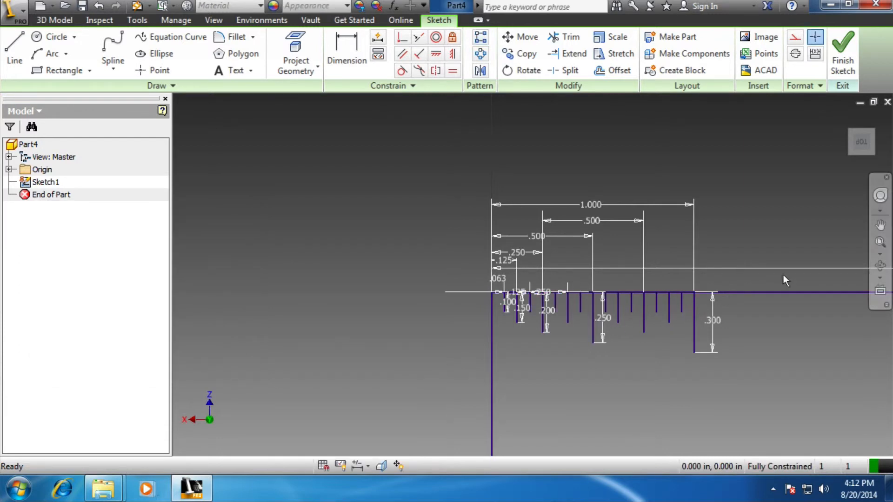
Examine the first inch's graduation lines up close and in relation to the full length of the ruler
click(882, 243)
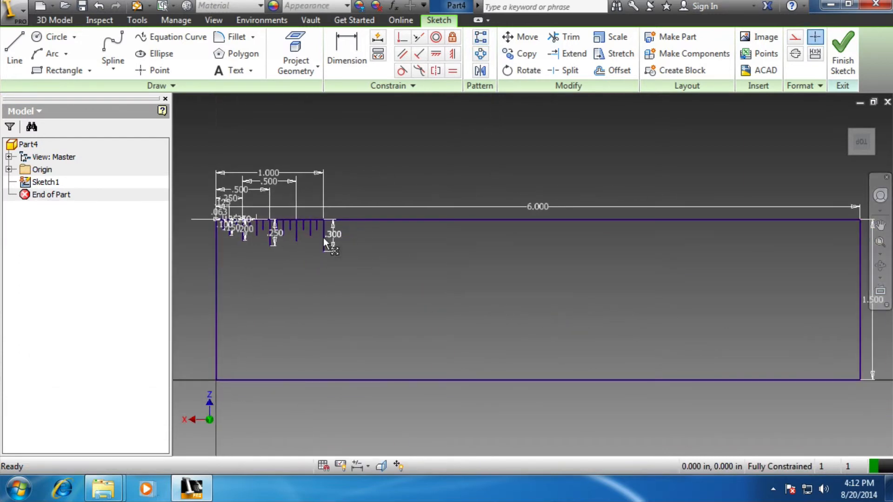
scroll(277, 247, up, 5)
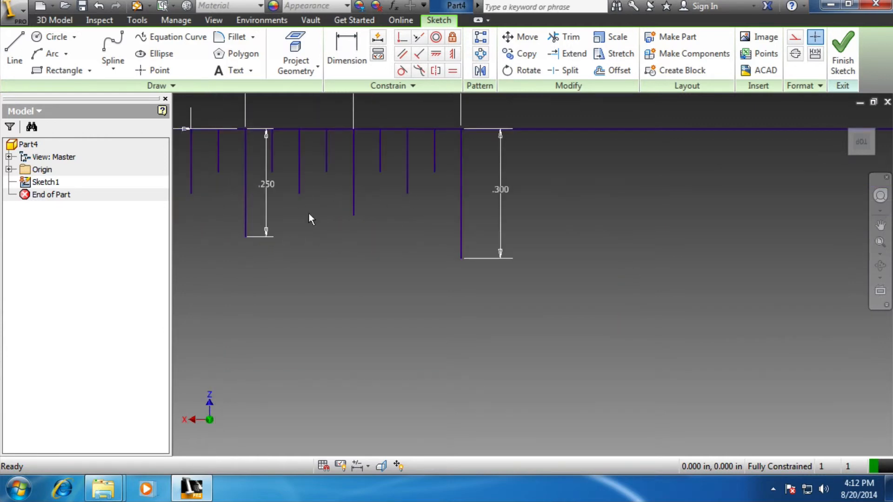
scroll(293, 222, down, 4)
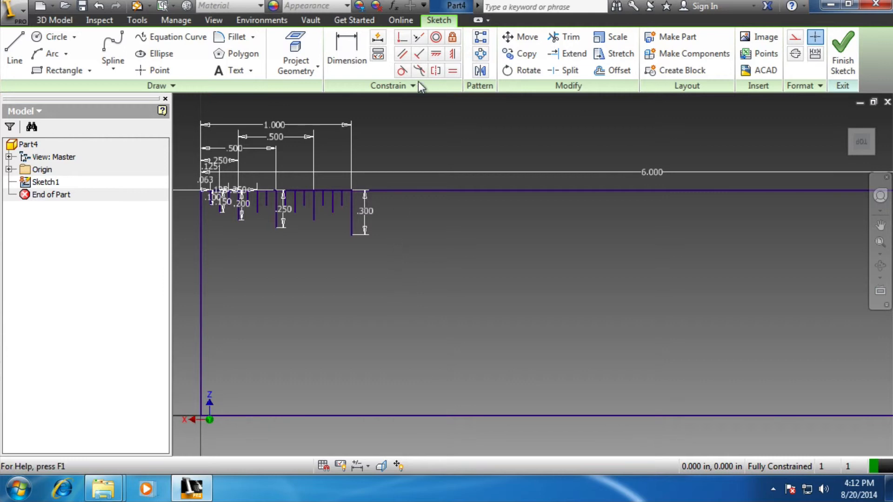
scroll(255, 188, up, 5)
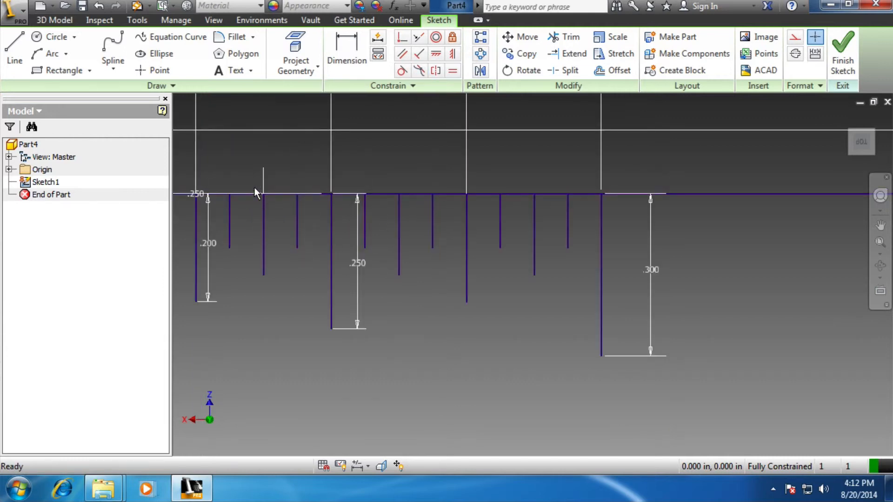
scroll(255, 188, down, 4)
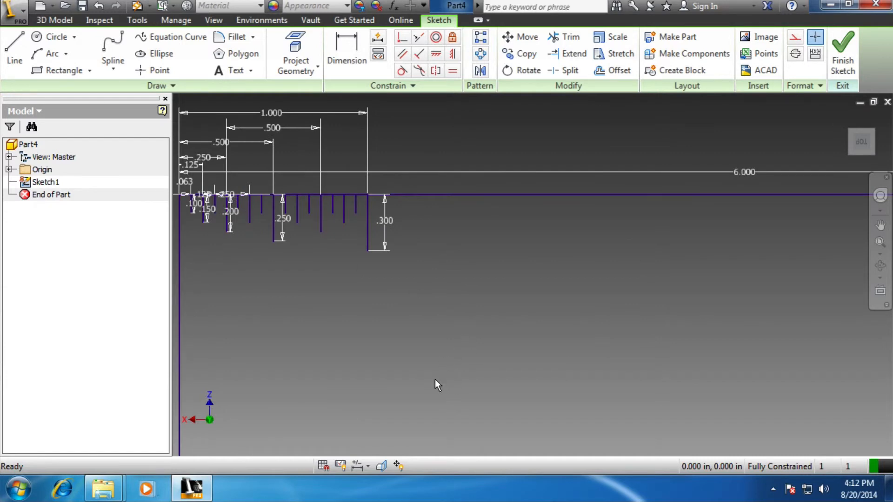
click(882, 244)
click(880, 224)
mouse_move(285, 250)
mouse_down()
mouse_move(353, 281)
mouse_move(498, 307)
mouse_move(515, 283)
mouse_up()
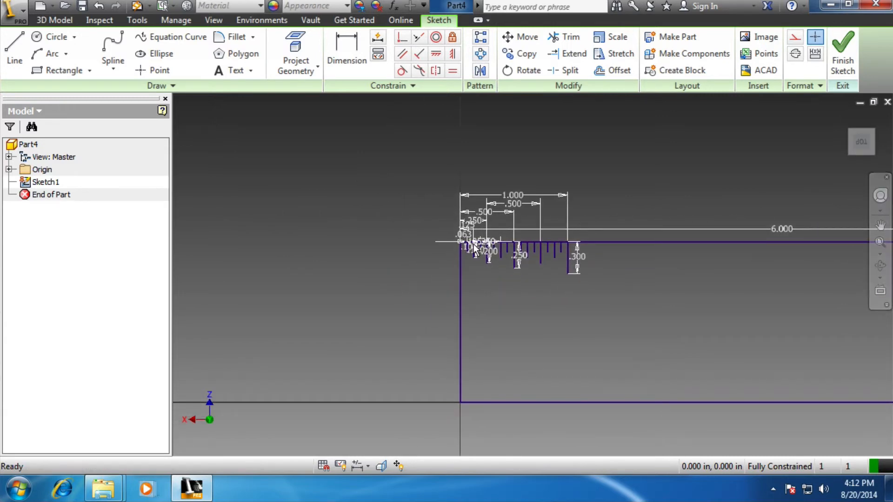
scroll(474, 246, up, 2)
scroll(475, 247, up, 6)
scroll(505, 245, down, 5)
scroll(505, 245, up, 3)
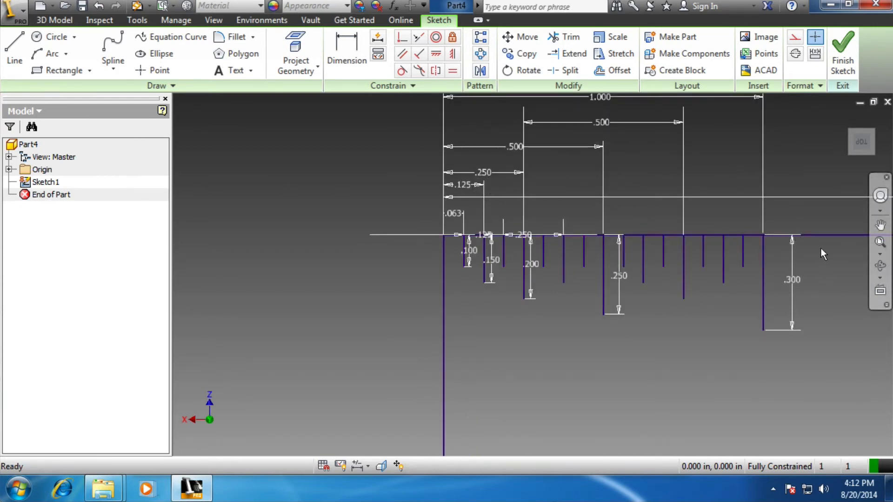
click(476, 40)
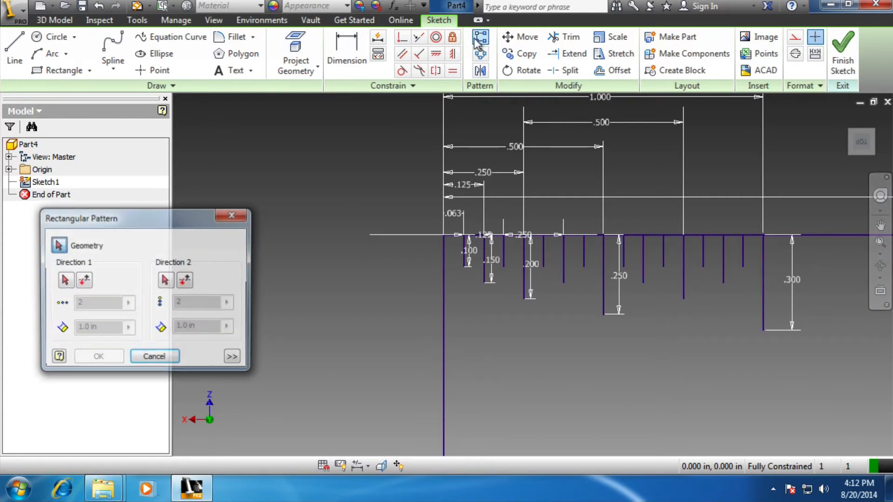
click(766, 269)
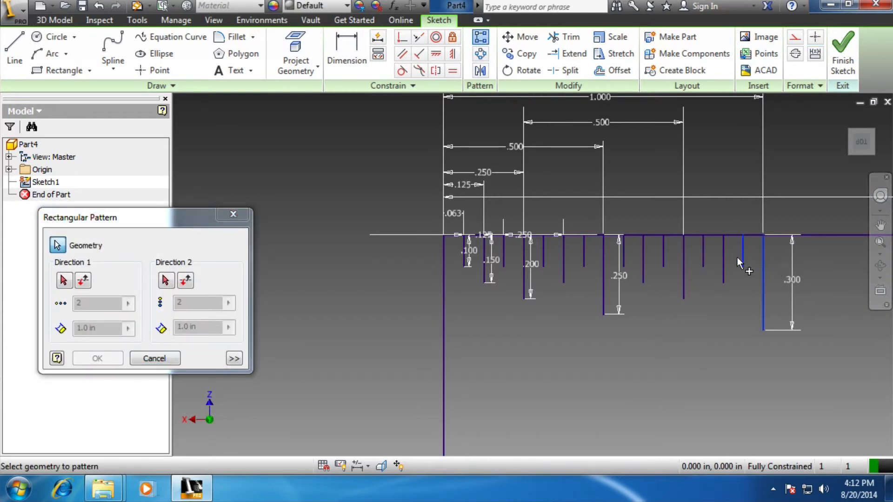
click(724, 260)
click(704, 252)
click(684, 255)
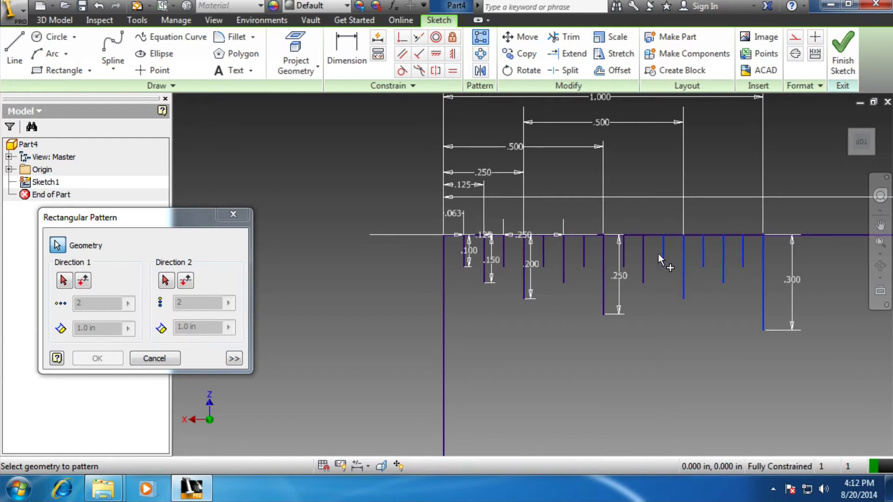
click(233, 214)
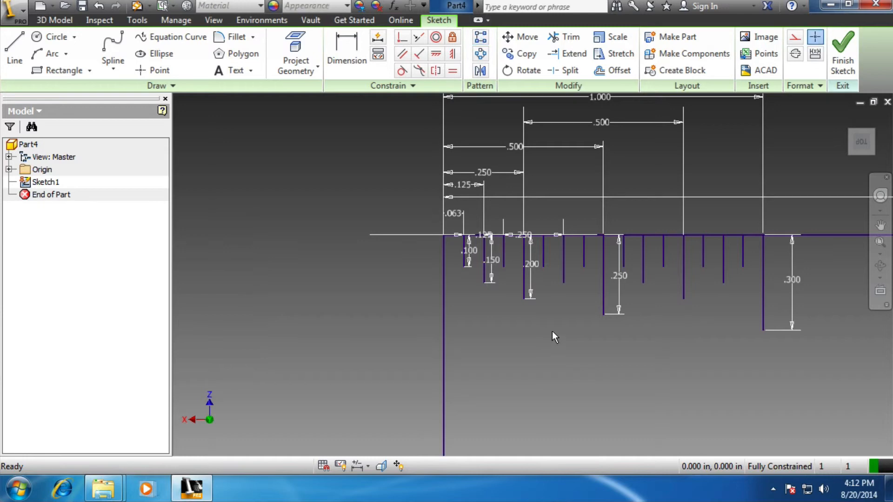
click(480, 39)
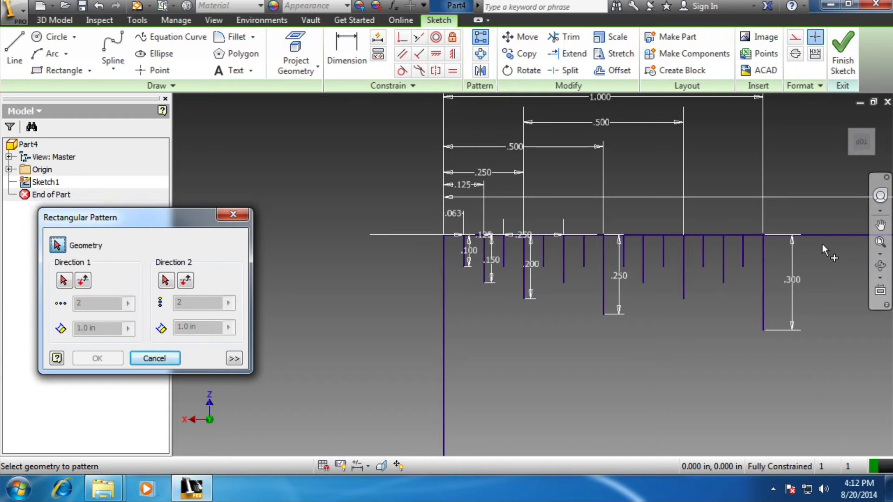
drag(827, 247, 421, 326)
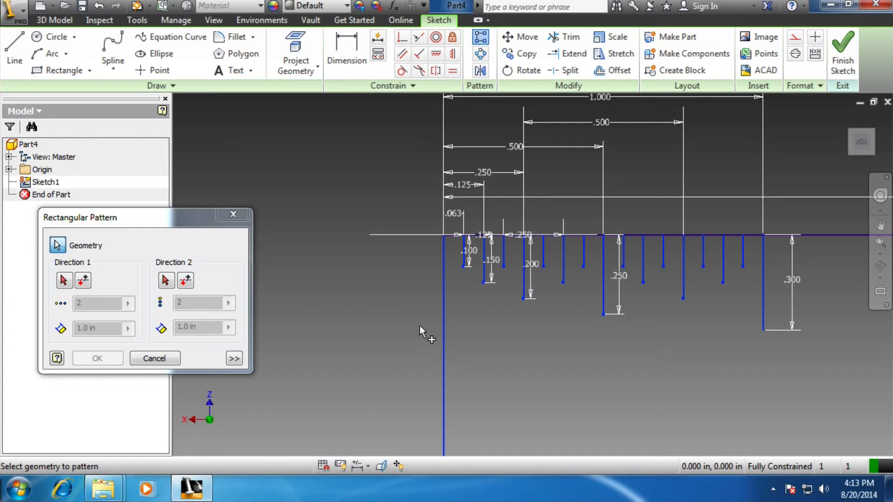
click(233, 214)
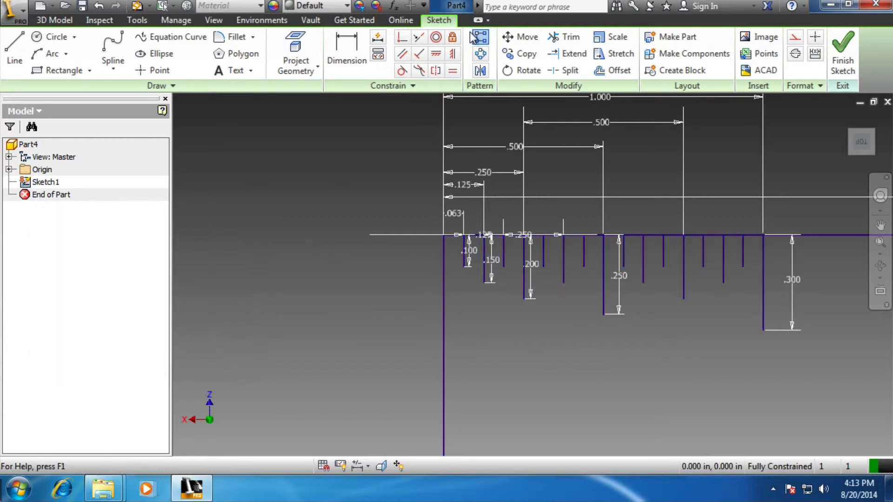
click(476, 38)
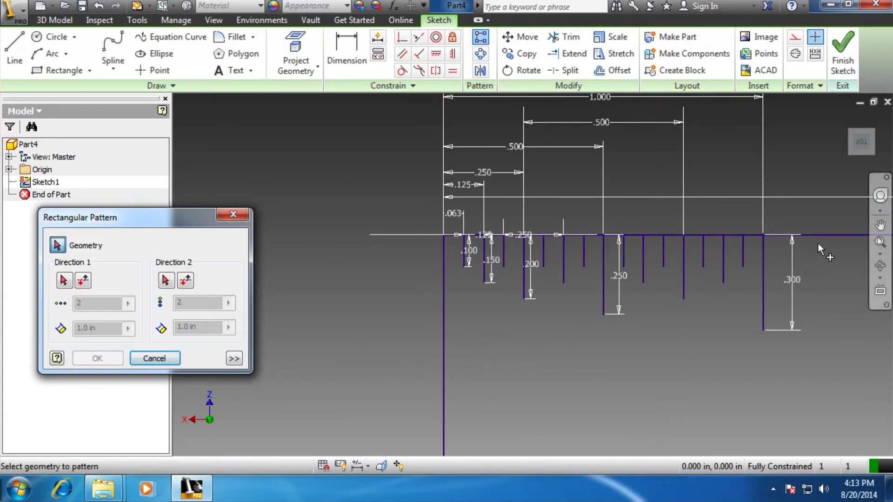
mouse_move(817, 245)
mouse_down()
mouse_move(531, 297)
mouse_move(411, 336)
mouse_up()
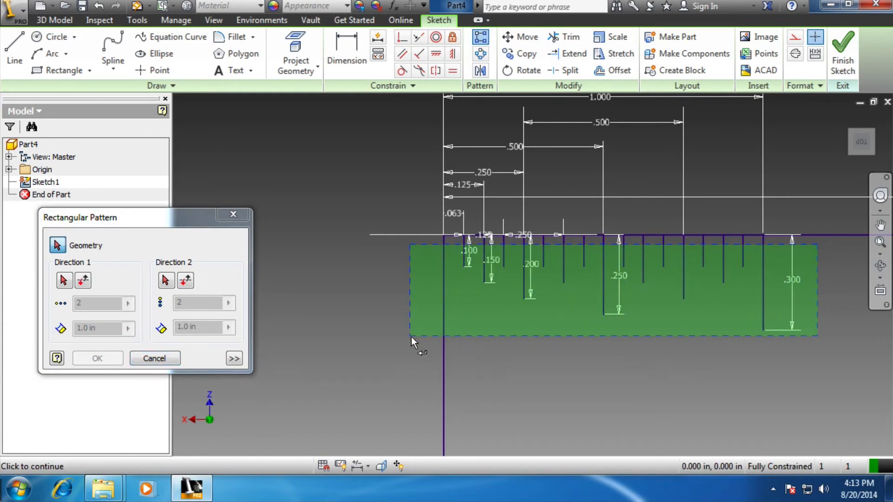
drag(411, 336, 425, 366)
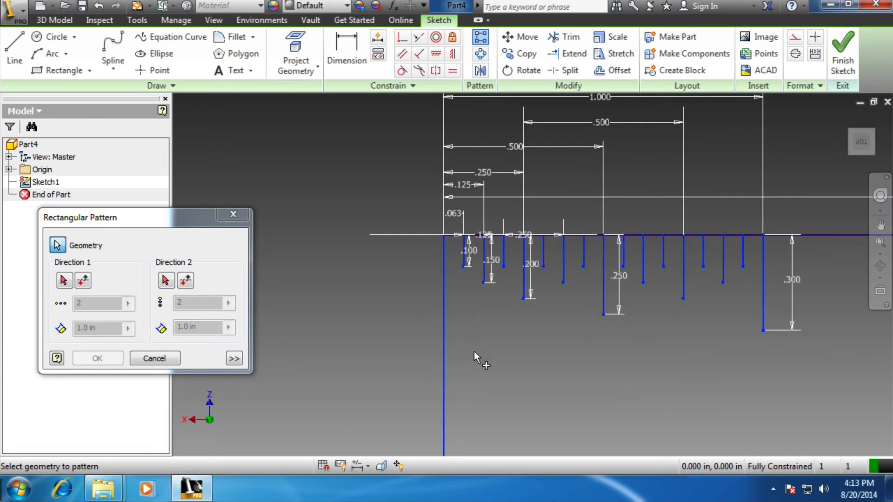
click(234, 215)
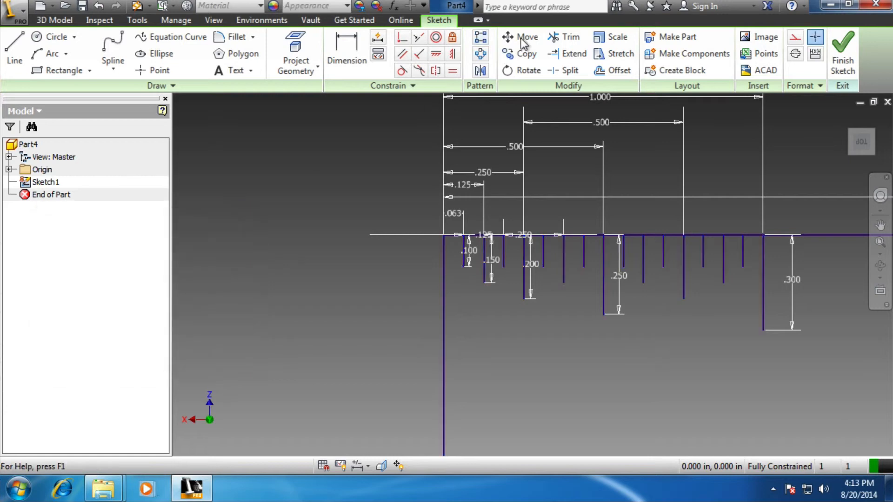
click(481, 37)
drag(793, 241, 451, 301)
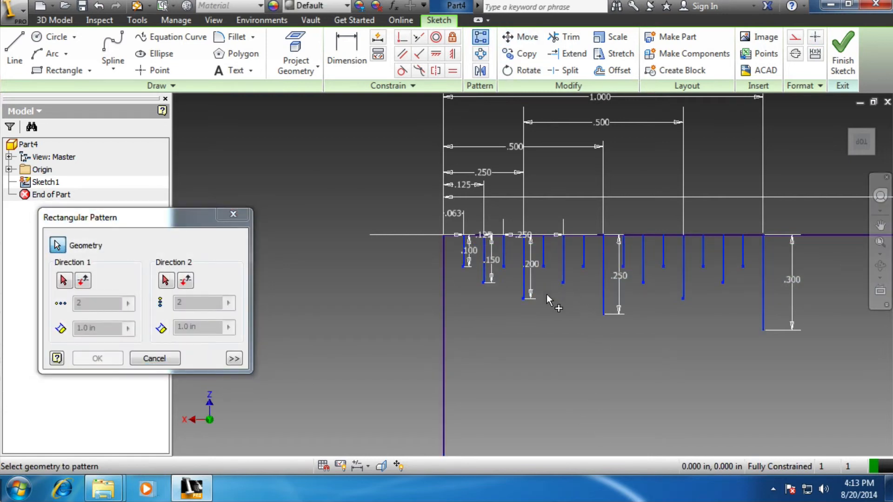
click(233, 214)
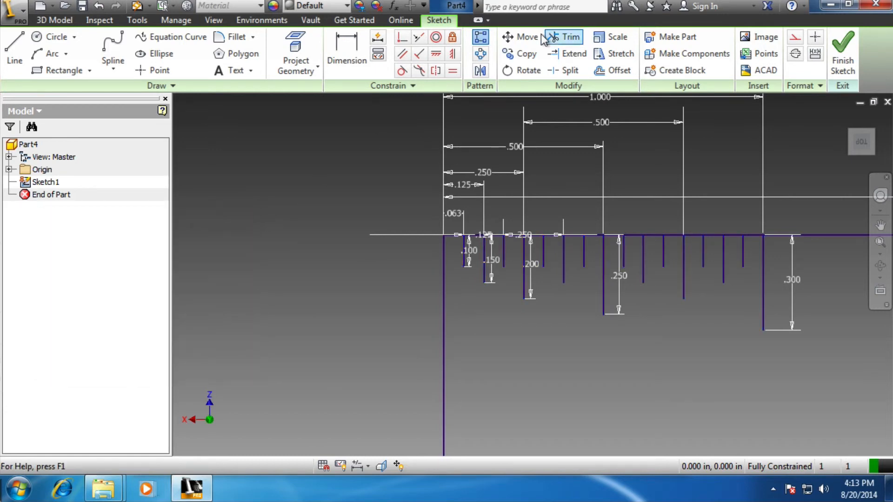
click(481, 37)
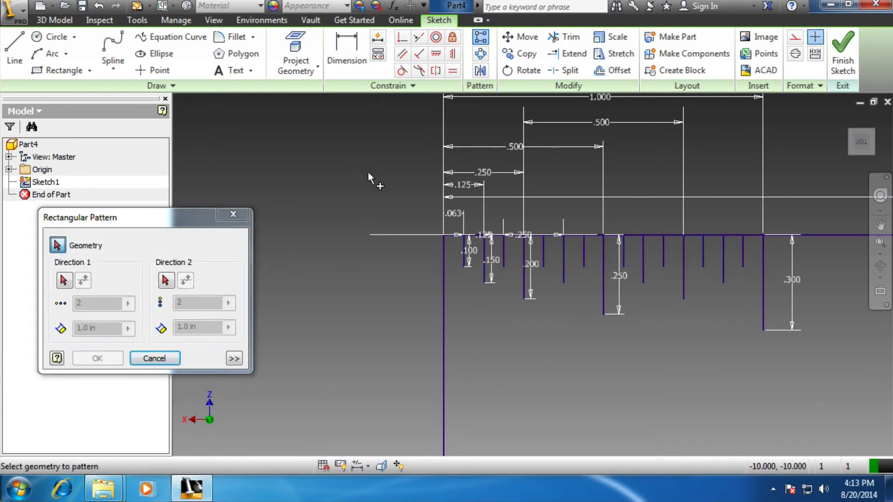
mouse_move(368, 173)
mouse_down()
mouse_move(404, 196)
mouse_move(522, 325)
mouse_move(747, 344)
mouse_move(869, 391)
mouse_move(840, 387)
mouse_up()
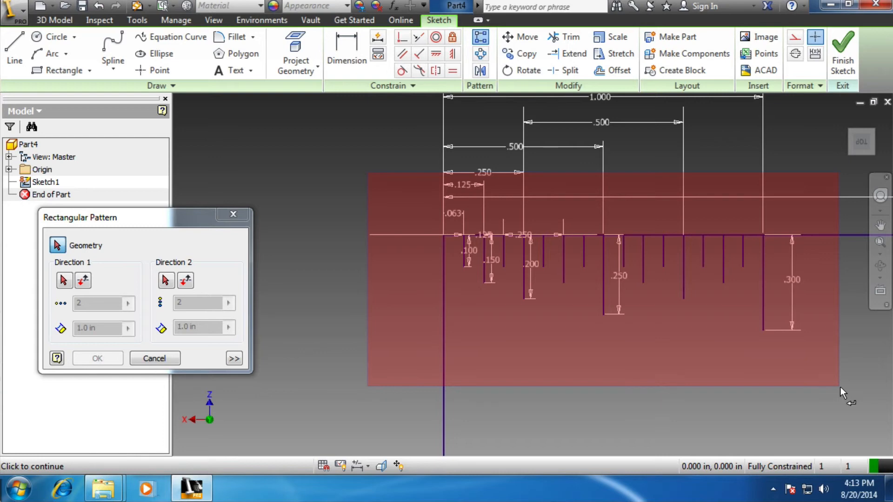
drag(840, 387, 841, 387)
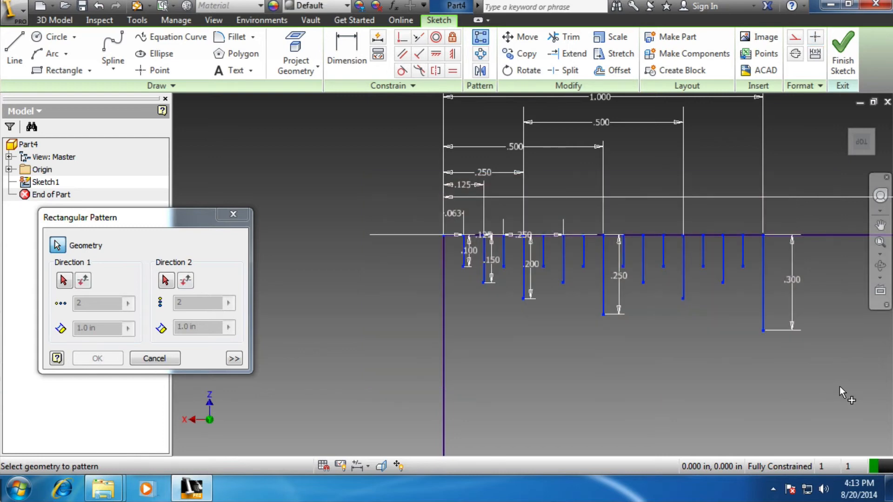
click(444, 290)
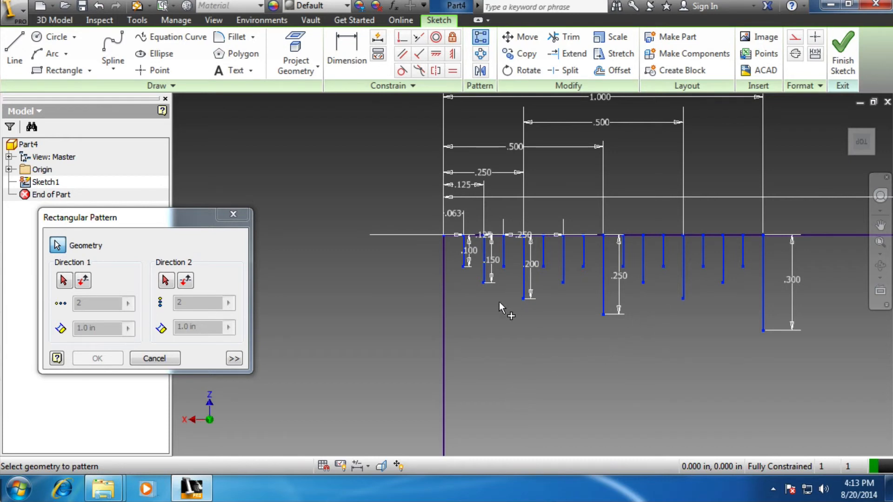
scroll(528, 300, down, 5)
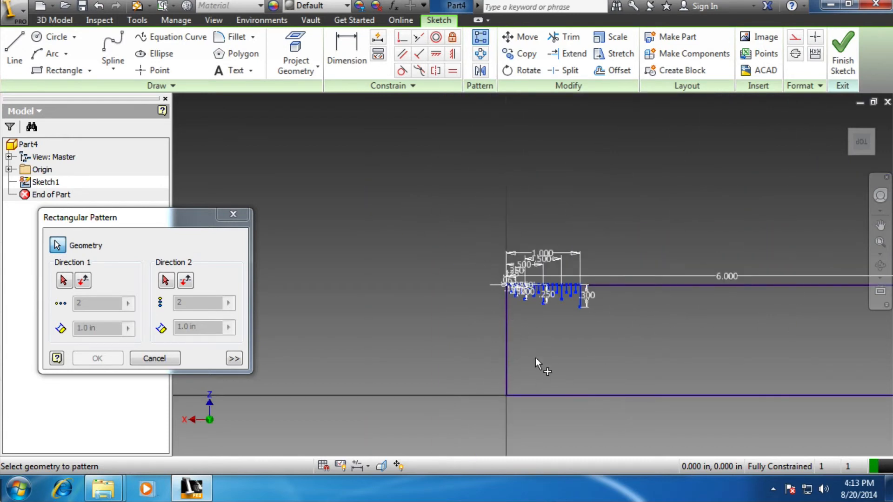
drag(461, 236, 628, 447)
click(233, 214)
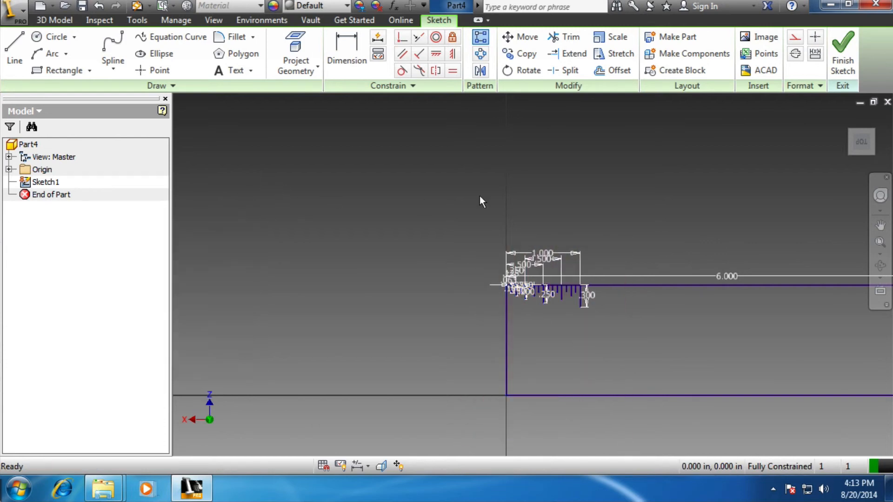
Start a rectangular pattern with all the graduation lines of the ruler's first inch as geometry, leaving out the rectangle's edges
click(482, 38)
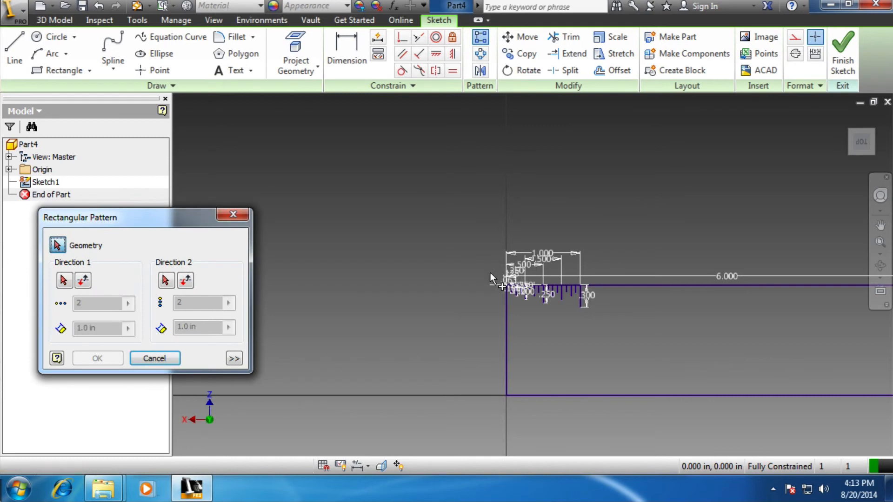
drag(490, 272, 587, 312)
scroll(551, 295, down, 2)
scroll(552, 295, up, 8)
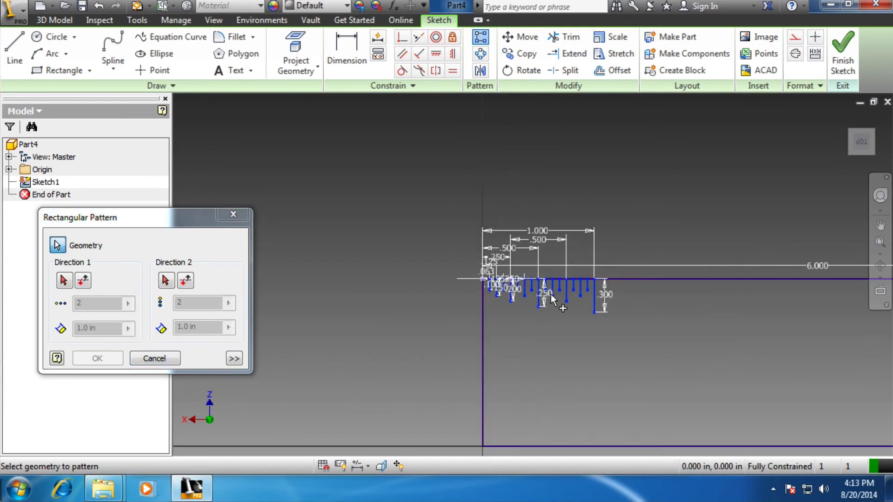
scroll(546, 290, down, 2)
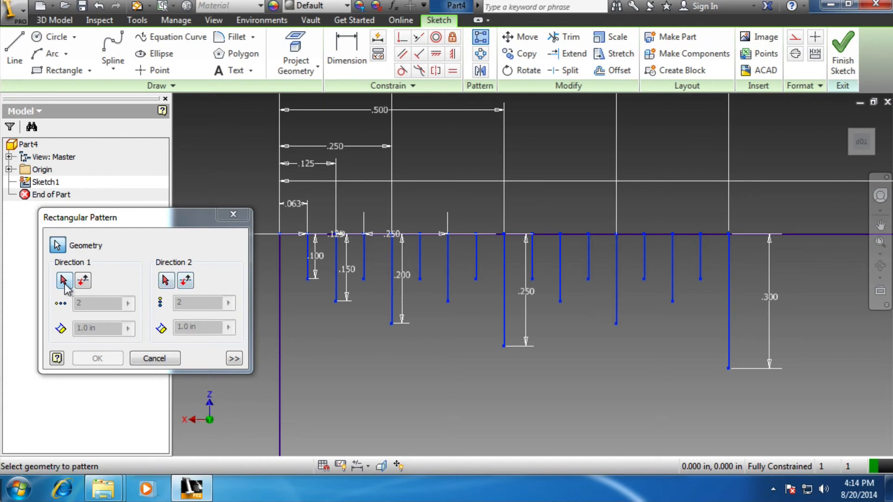
scroll(616, 293, up, 2)
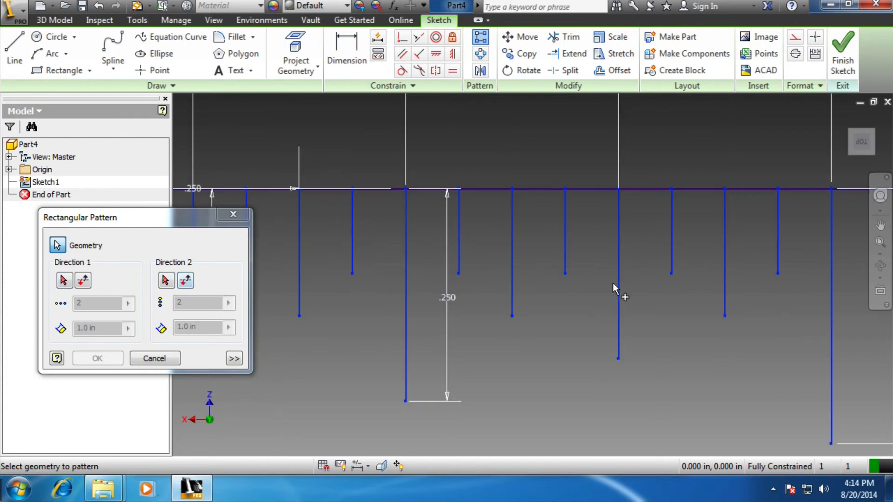
scroll(613, 289, down, 5)
Run the pattern of the graduation lines along the rectangle's top edge, flipped to go toward the ruler's far end
click(64, 280)
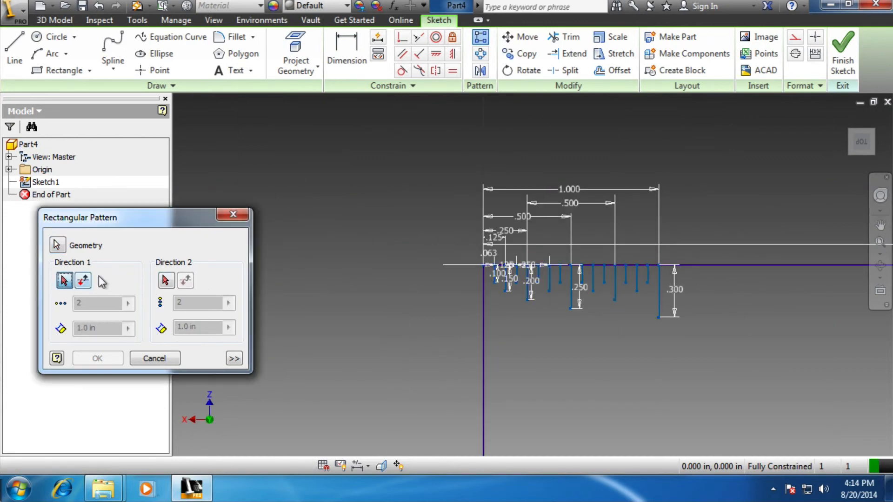
click(708, 267)
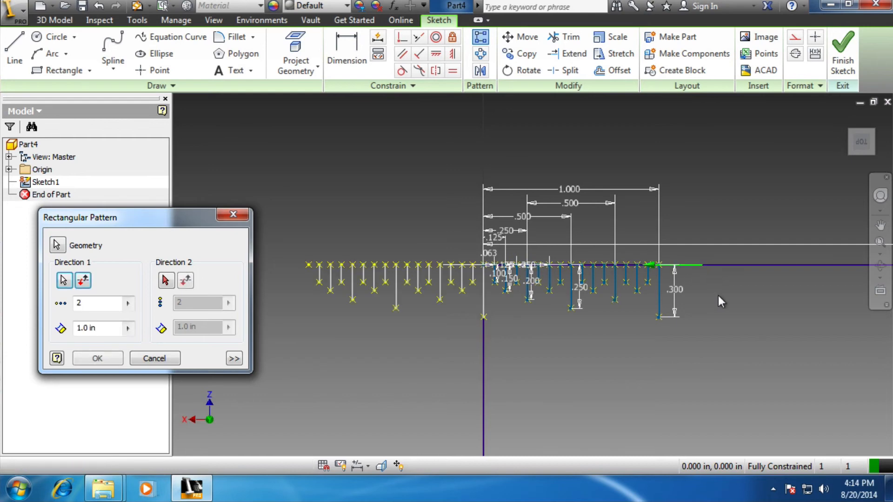
click(84, 281)
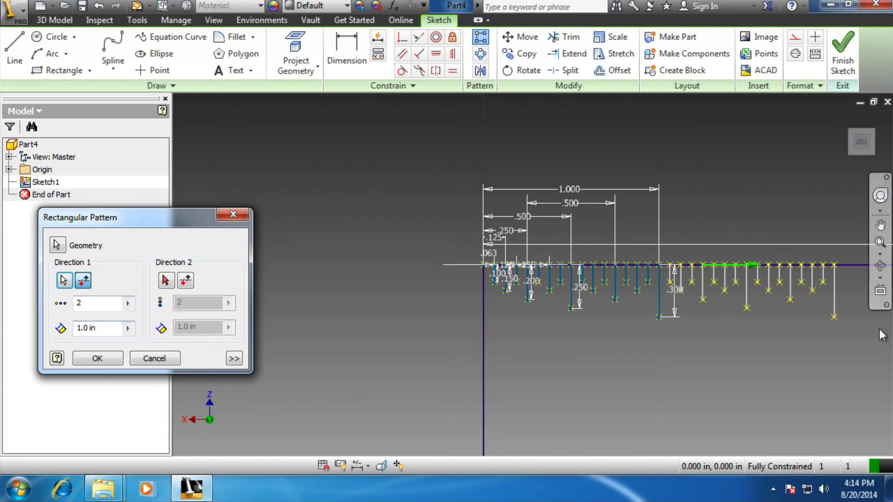
Try a spacing of 6 in for the pattern of the first inch's graduation lines
click(879, 246)
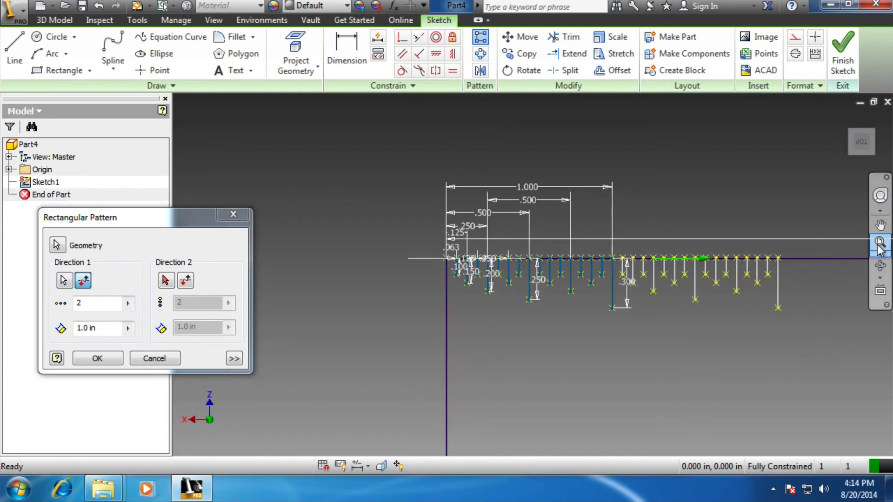
drag(188, 226, 655, 294)
double_click(559, 397)
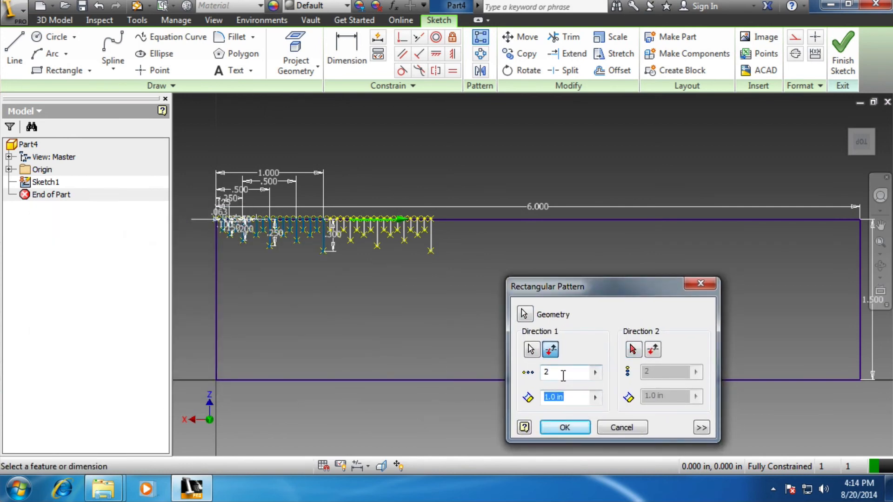
text(6)
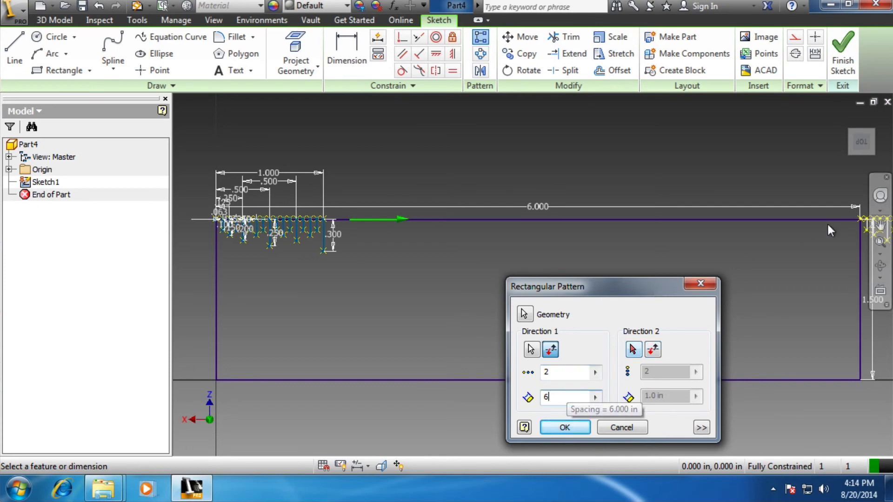
scroll(861, 261, down, 1)
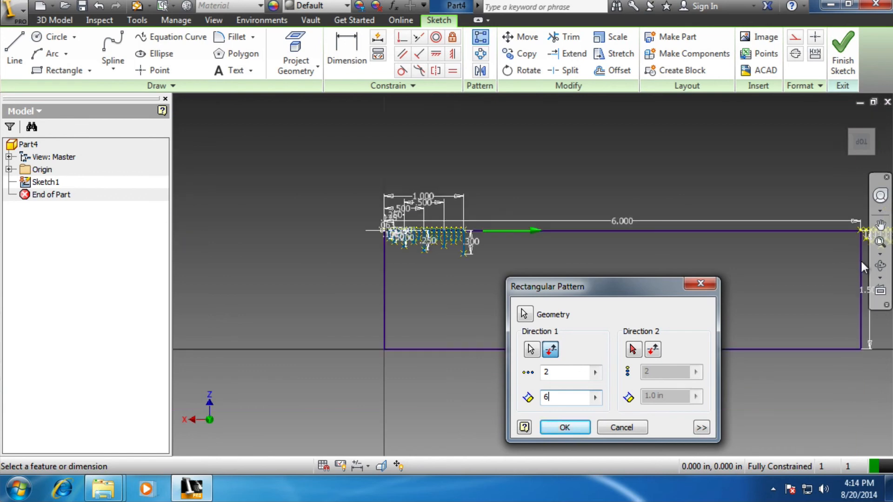
scroll(862, 262, down, 4)
scroll(862, 261, up, 5)
click(880, 226)
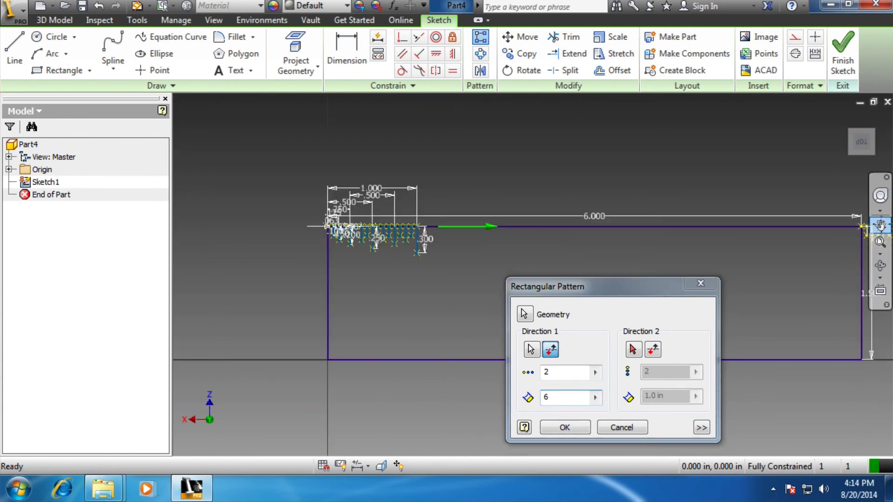
mouse_move(850, 261)
mouse_down()
mouse_move(792, 238)
mouse_move(692, 235)
mouse_move(724, 237)
mouse_up()
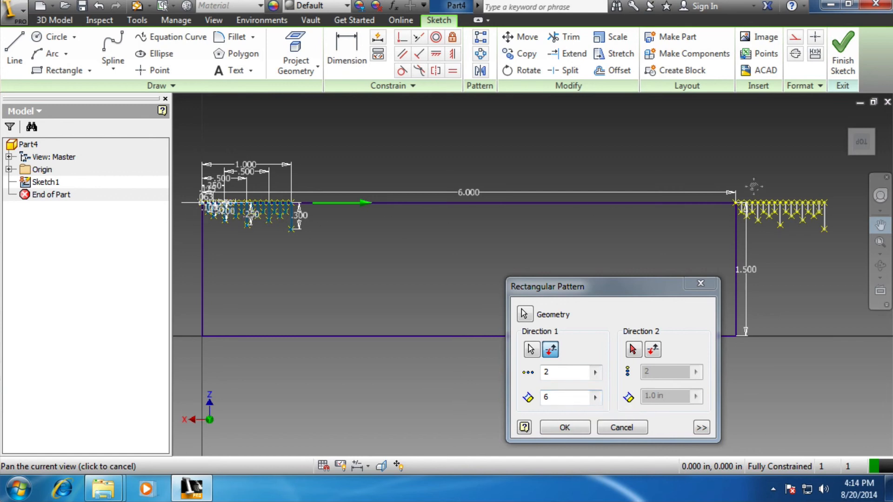
drag(565, 398, 449, 375)
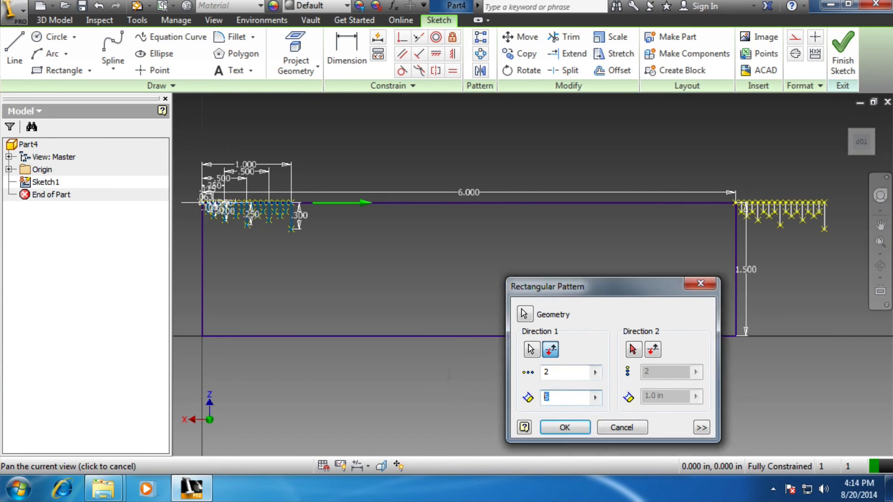
click(449, 376)
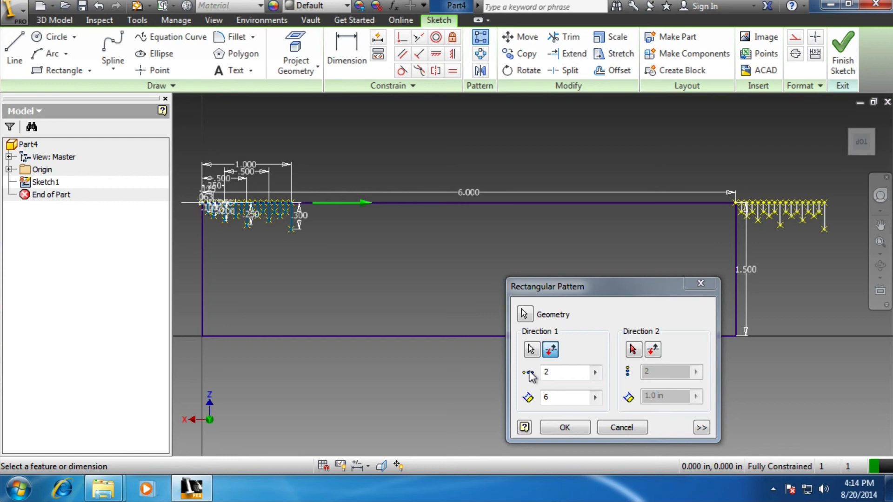
Set the graduation pattern to a spacing of 1 in and 6 instances, and create it
double_click(548, 397)
text(1)
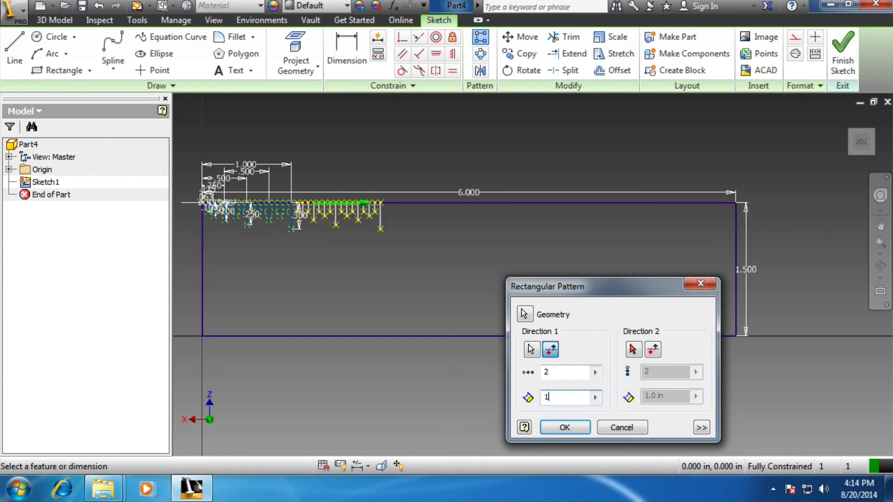
double_click(567, 372)
text(6)
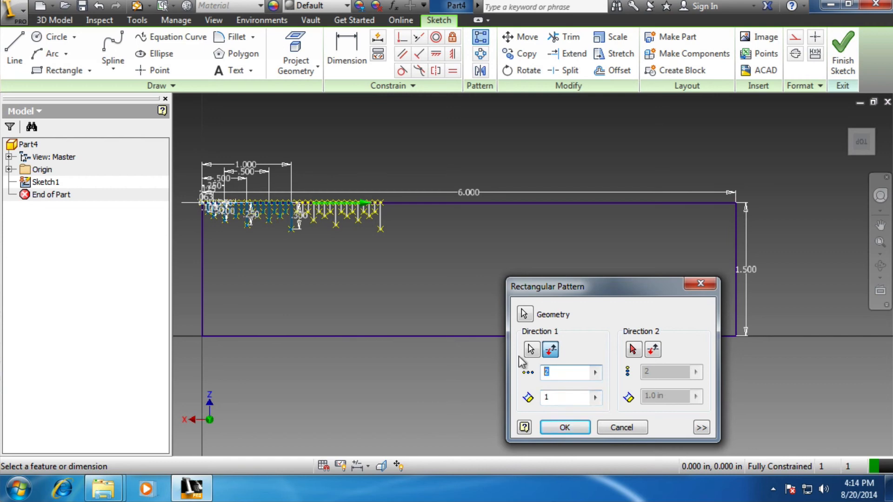
click(566, 427)
Examine the repeated graduation lines along the whole top edge, including up close around the inch lines
scroll(423, 253, down, 3)
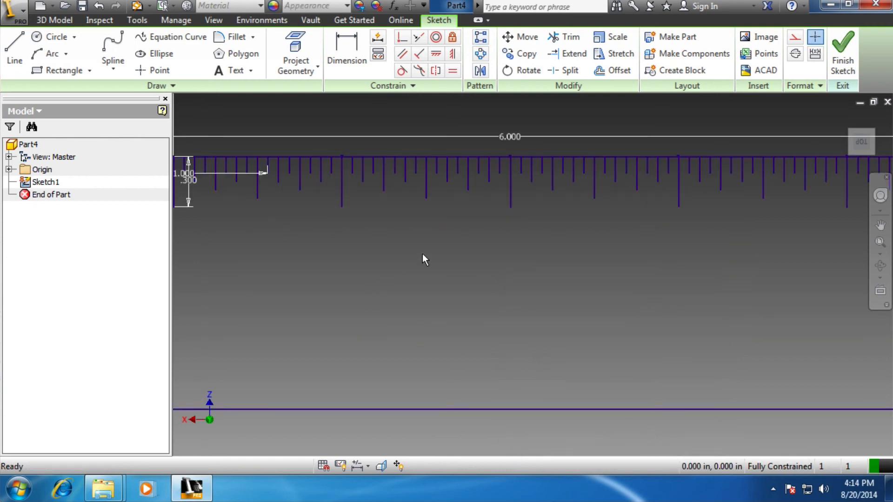
scroll(423, 253, up, 2)
scroll(303, 228, up, 2)
scroll(303, 228, down, 1)
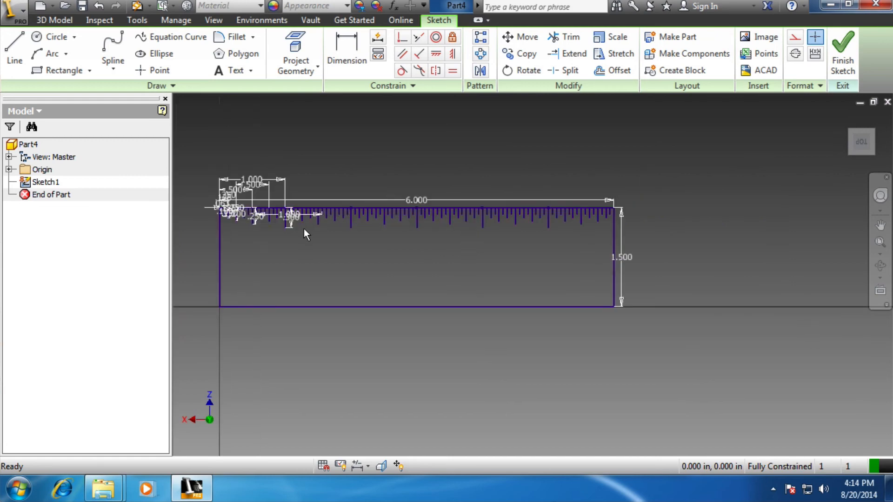
scroll(304, 228, down, 2)
scroll(303, 228, up, 1)
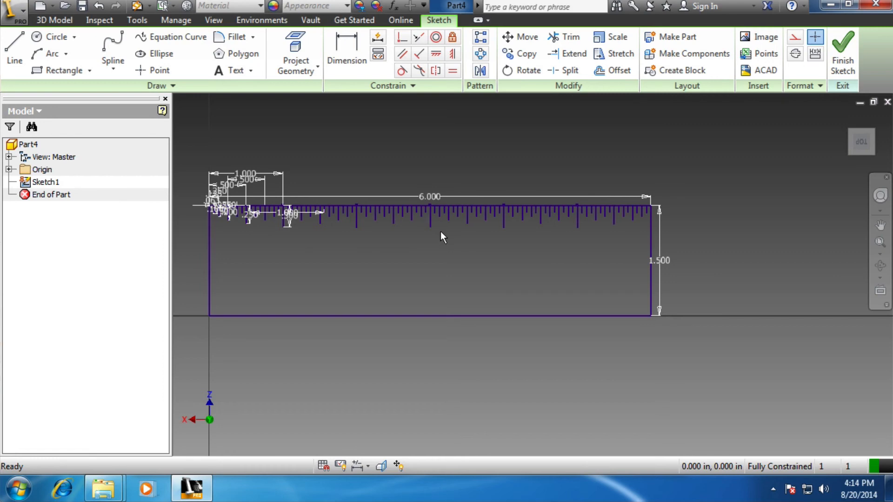
scroll(434, 205, up, 2)
scroll(434, 206, down, 5)
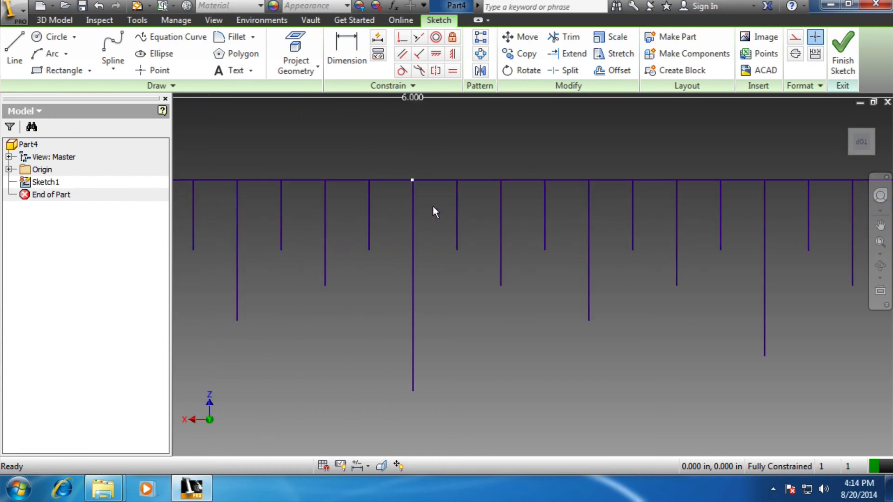
Finish the ruler sketch and return to the 3D model
scroll(434, 207, up, 4)
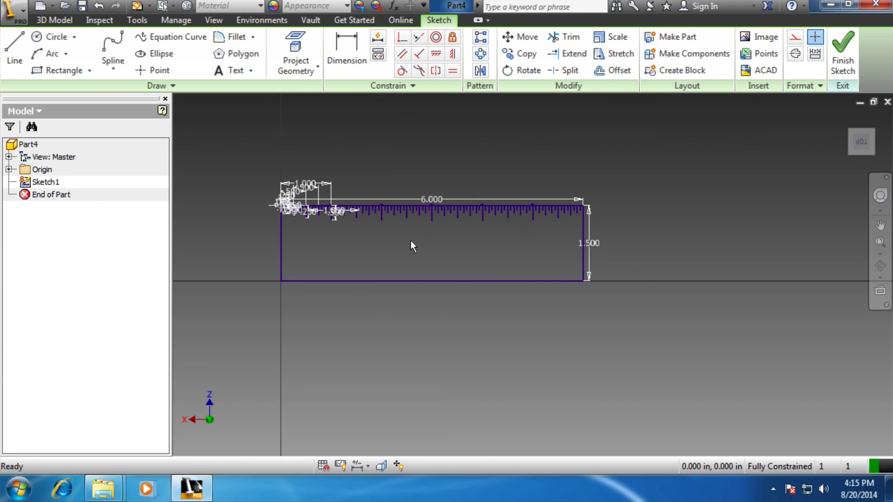
click(839, 53)
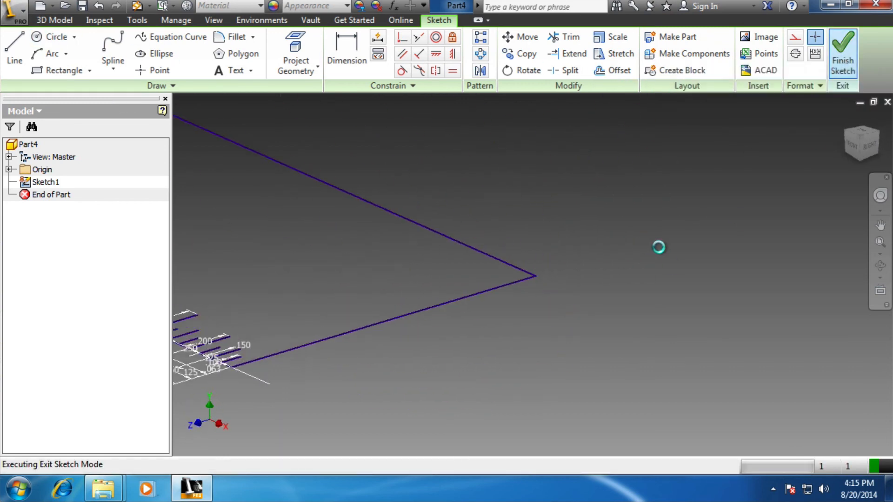